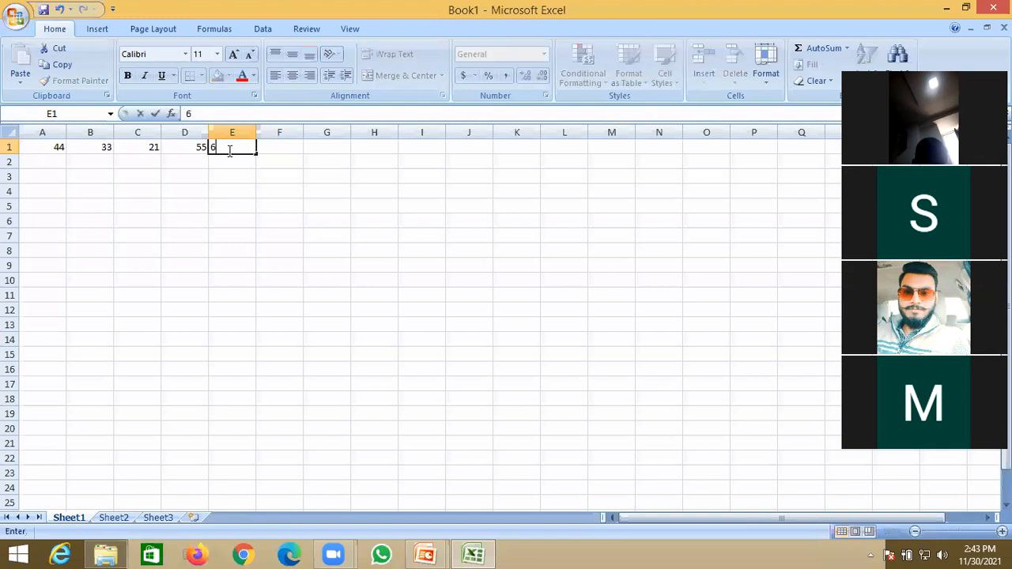
Finish the number row by entering 61 in cell E1
text(1)
click(254, 248)
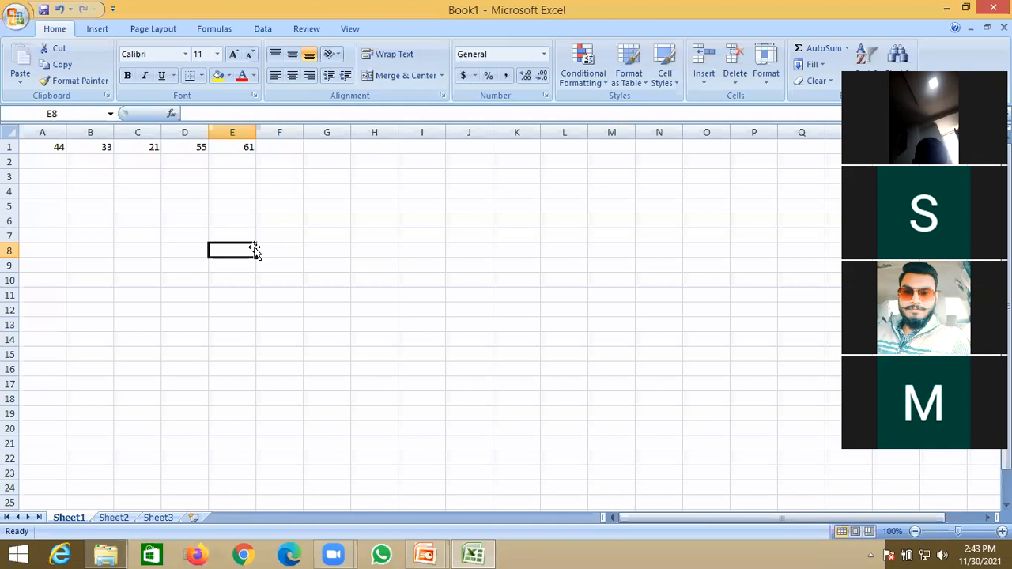
click(276, 147)
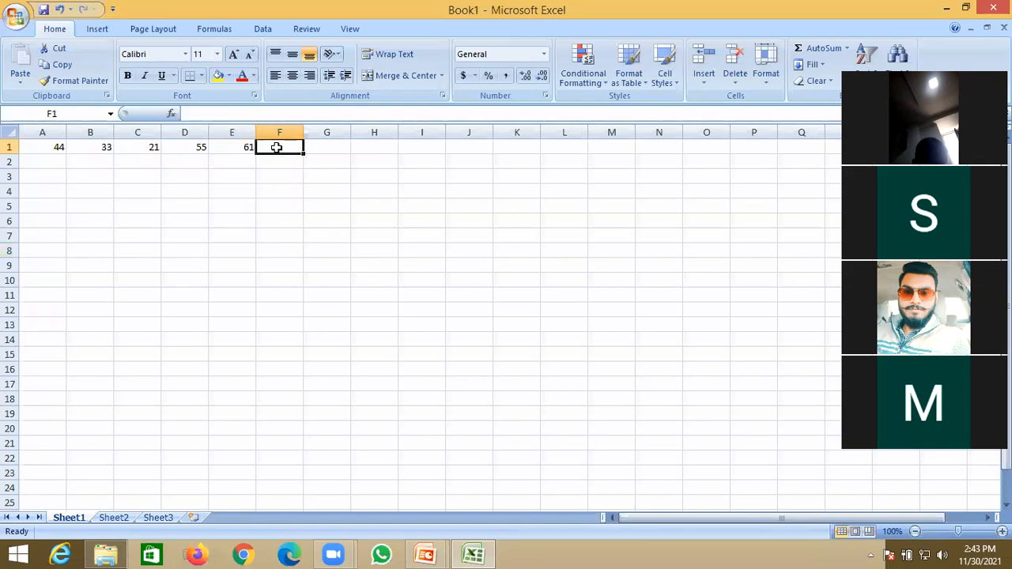
Begin a =sum formula in cell J3 and look through the suggested SUM functions
click(464, 178)
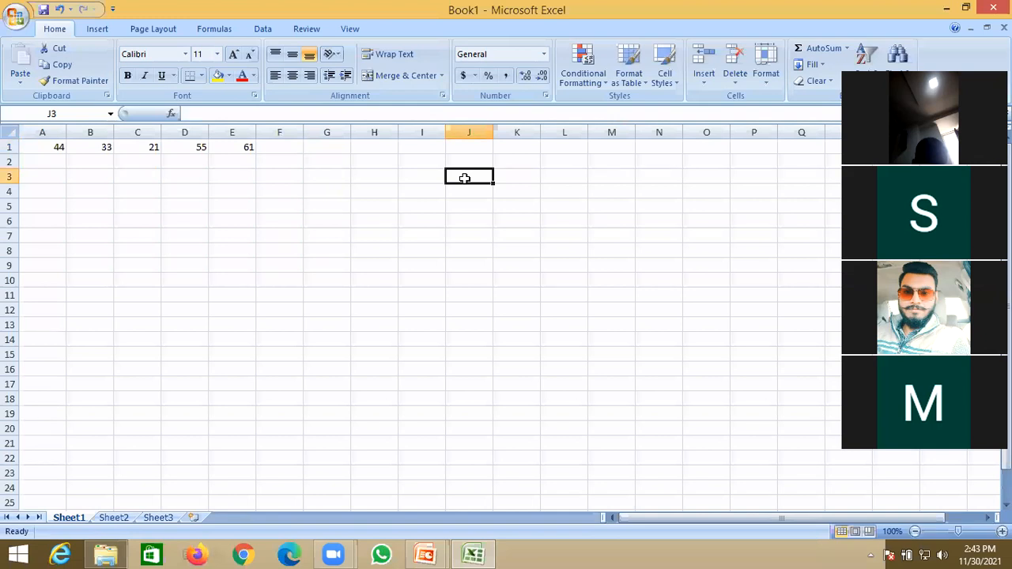
text(=)
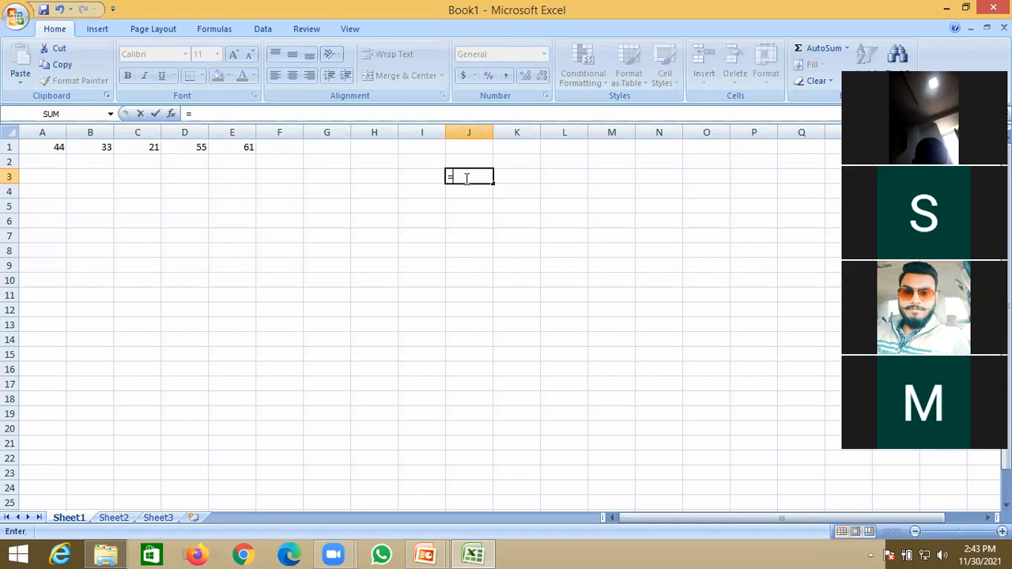
text(sum)
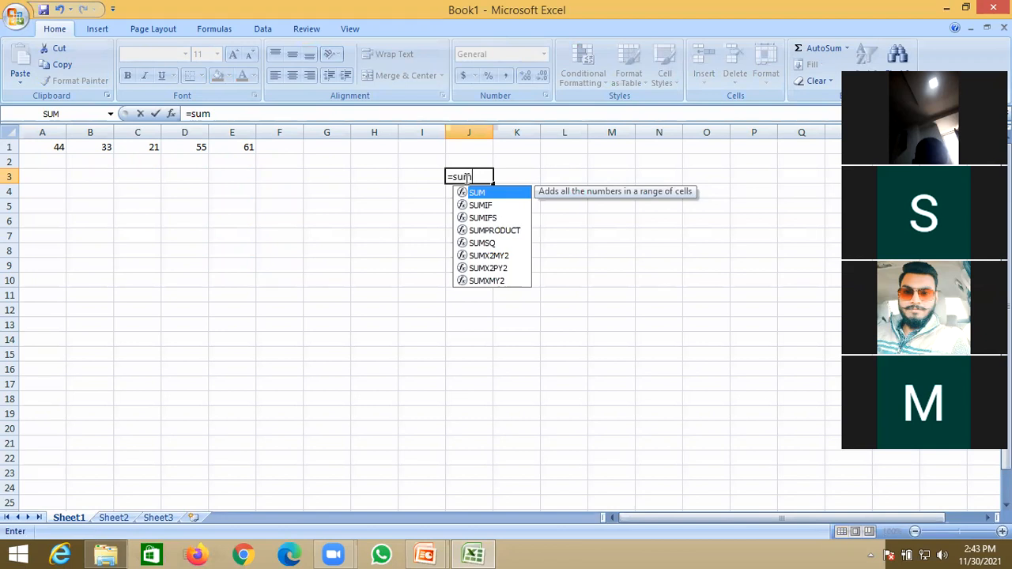
key(Down)
key(Down)
key(Down)
key(Down)
key(Down)
key(Down)
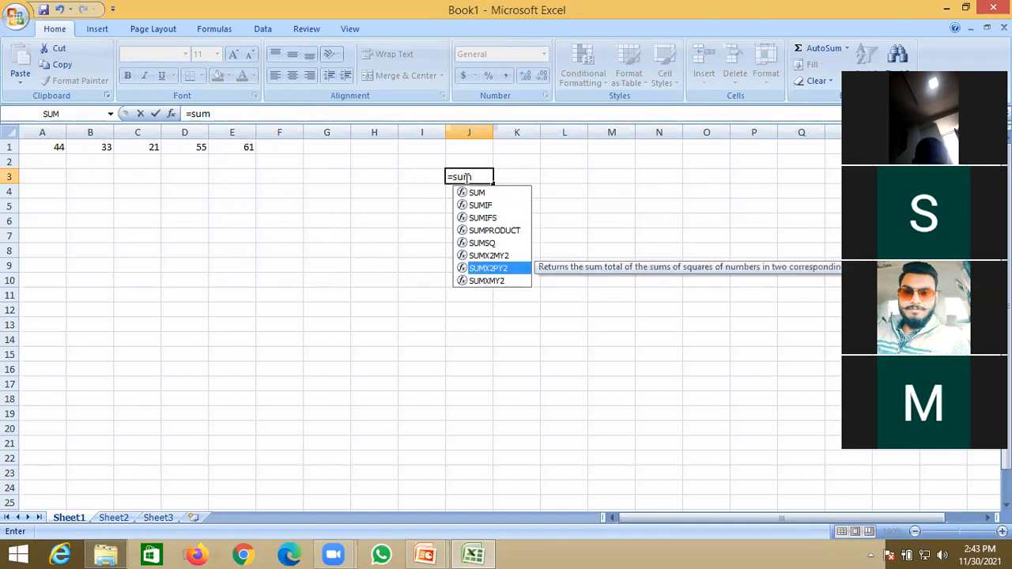
key(Up)
key(Up)
key(Up)
key(Up)
key(Up)
key(Up)
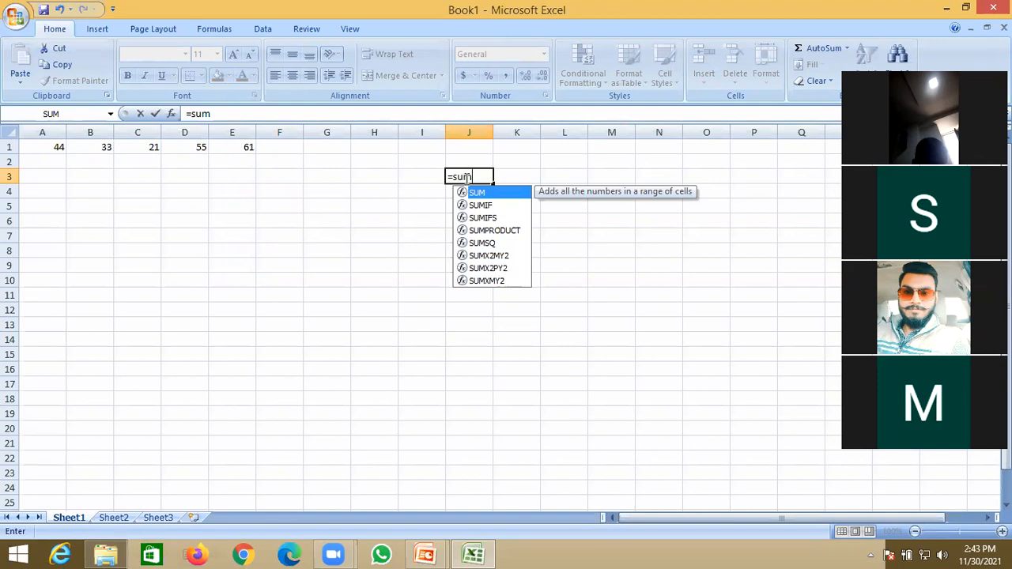
Complete the formula in J3 with the SUM function so it adds A1 and B1 as =SUM(A1+B1)
text(()
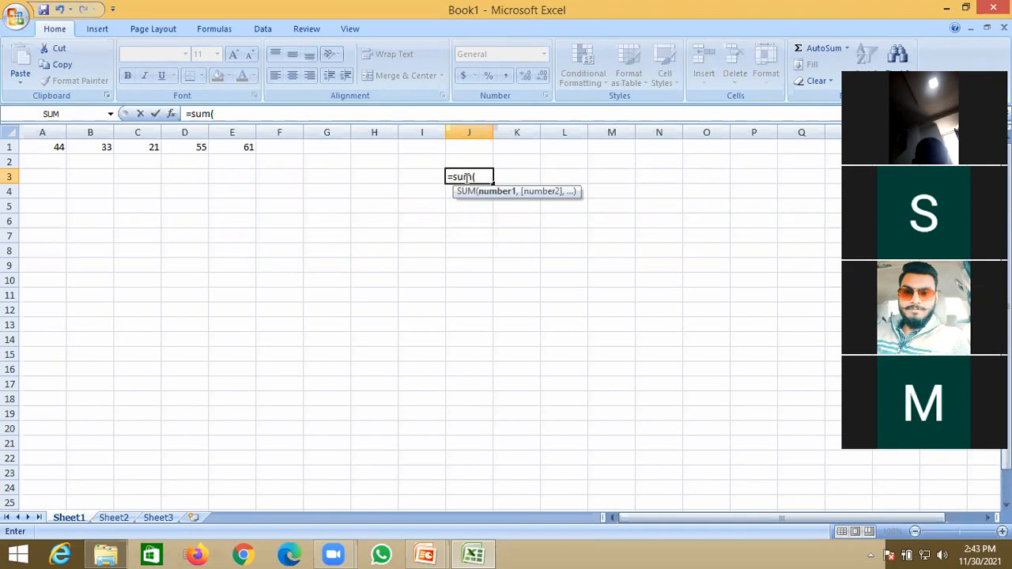
key(BackSpace)
key(Tab)
text(,)
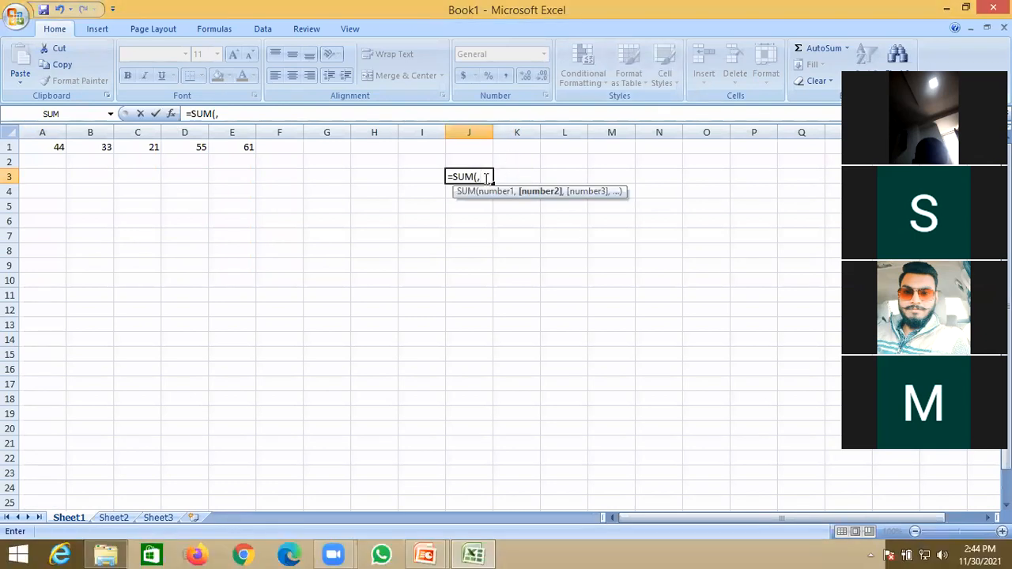
key(BackSpace)
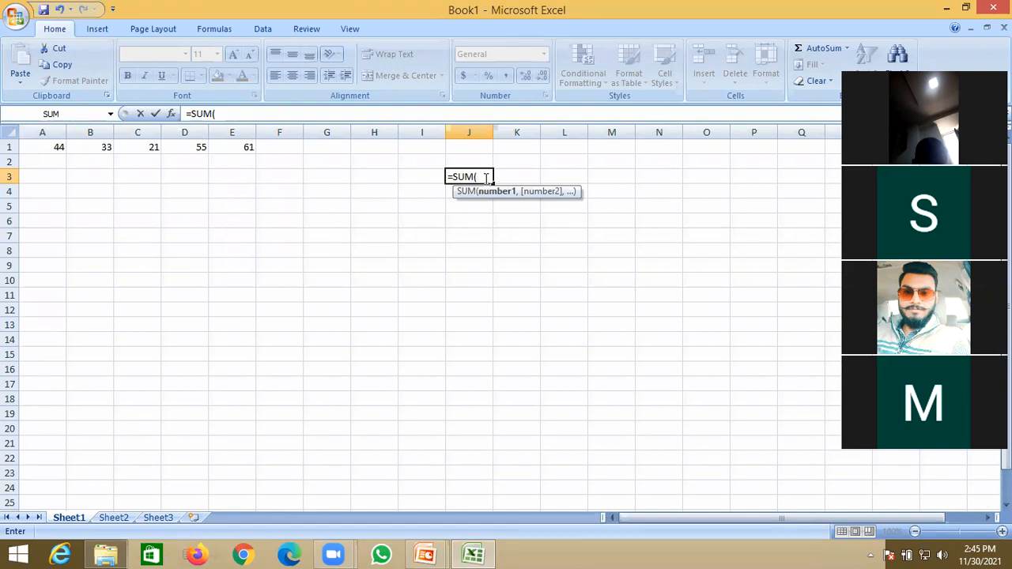
click(43, 150)
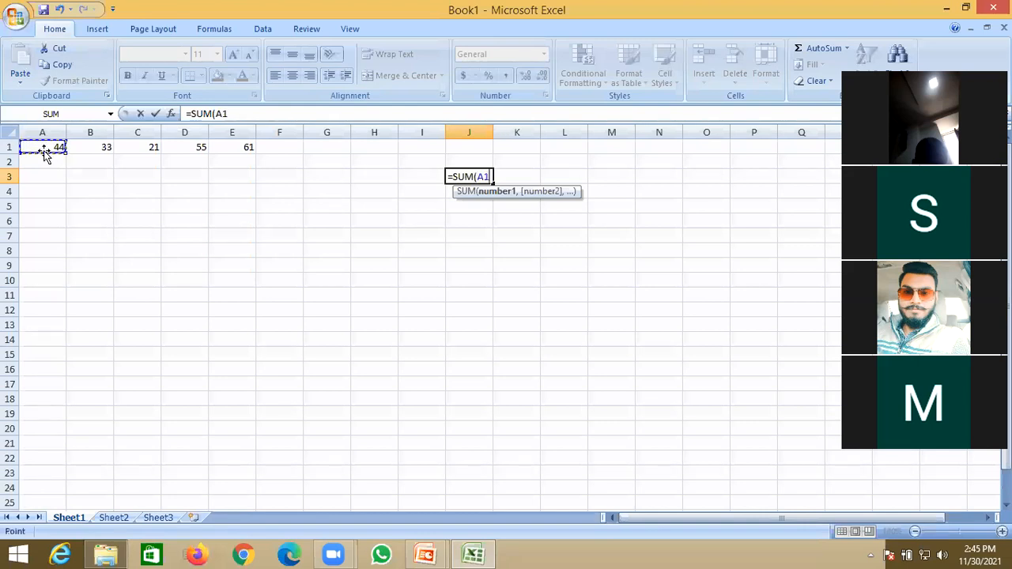
text(+)
click(89, 149)
key(Return)
key(Down)
key(Down)
key(Down)
key(Down)
key(Down)
key(Down)
key(Down)
key(Down)
key(Down)
text(=)
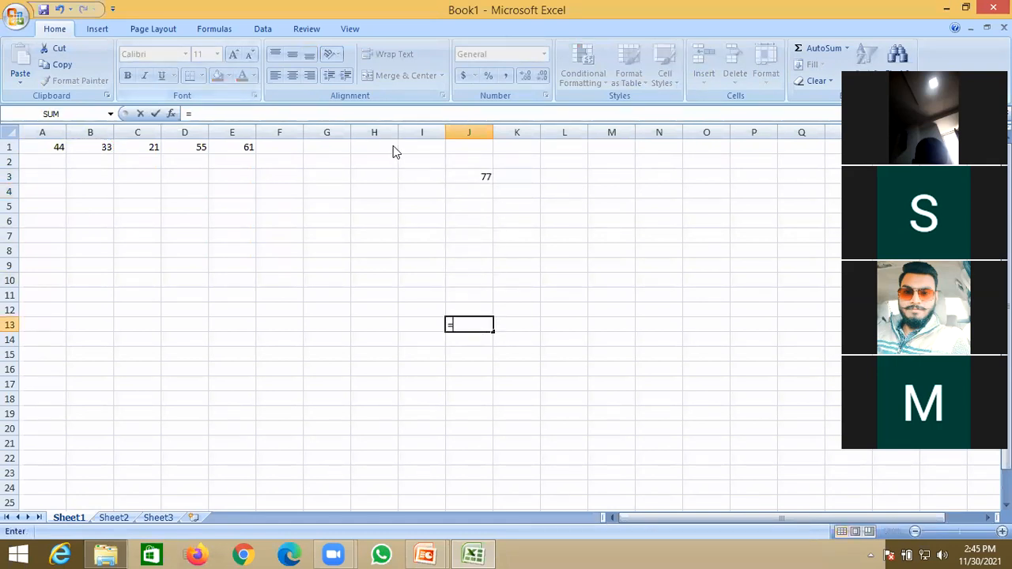
click(482, 176)
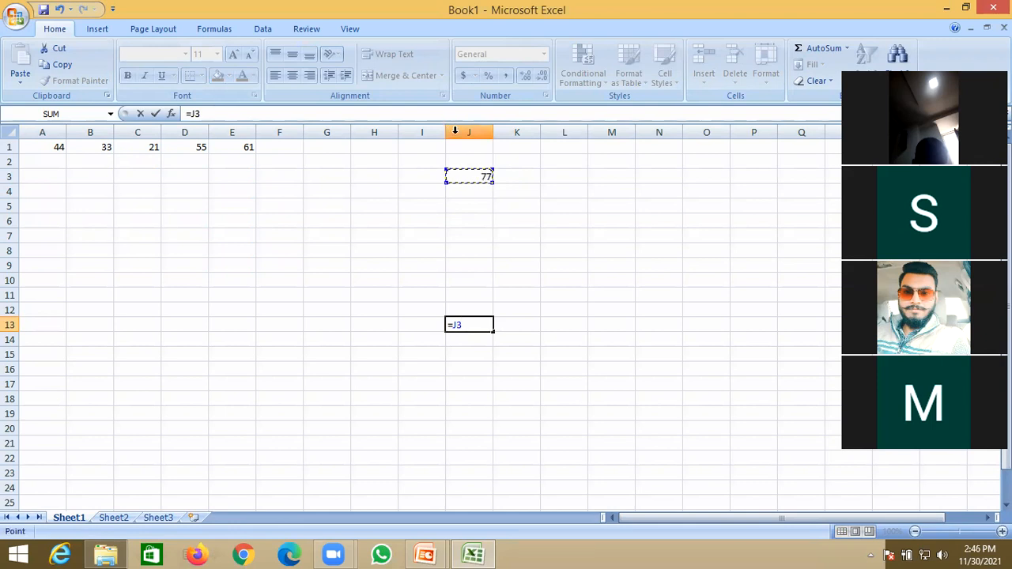
click(468, 326)
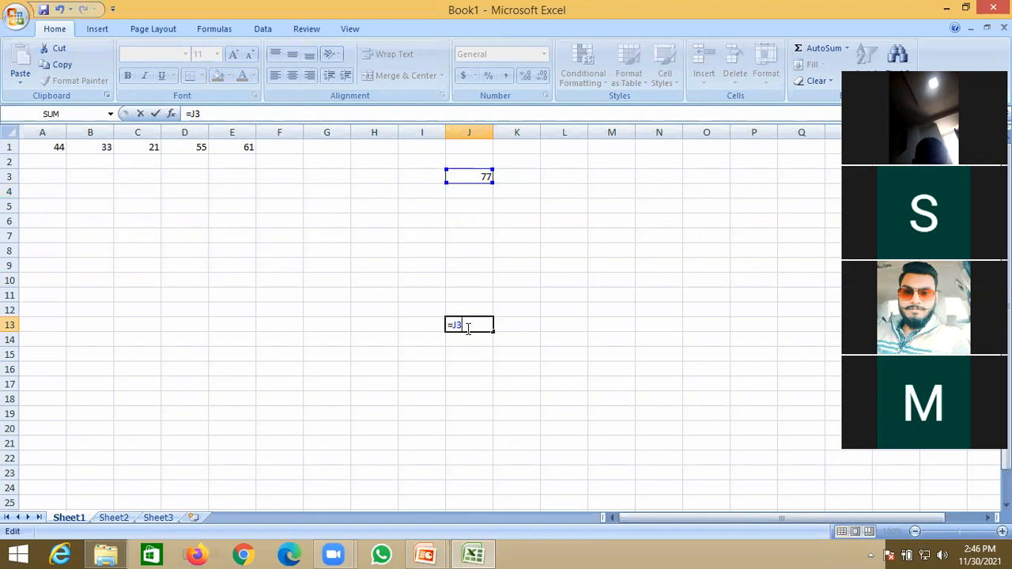
key(ctrl+z)
key(ctrl+z)
key(ctrl+z)
key(ctrl+z)
key(ctrl+z)
key(Escape)
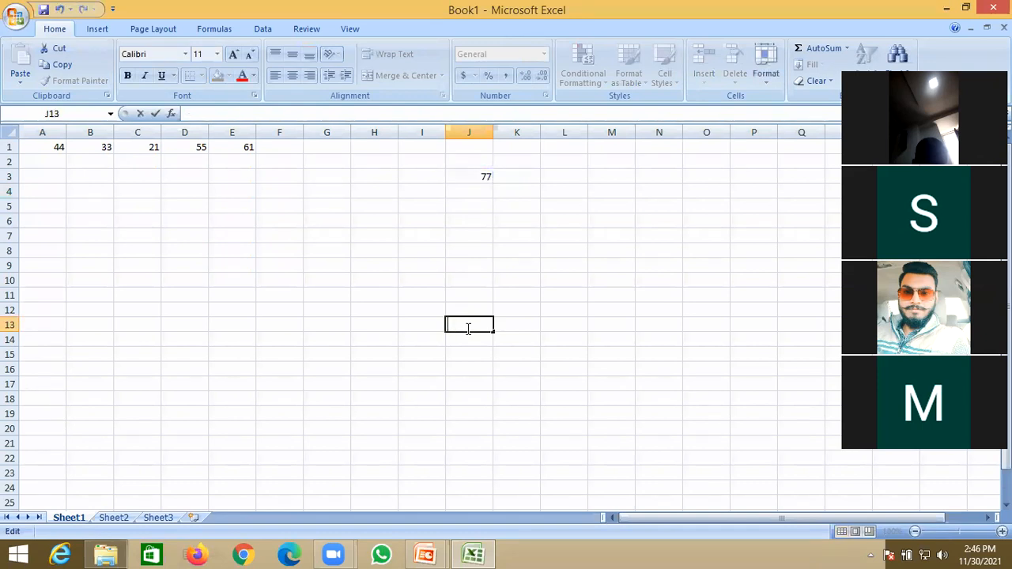
Extend the formula in J3 with cells C1 and D1, making it =SUM(A1+B1+C1+D1)
click(482, 183)
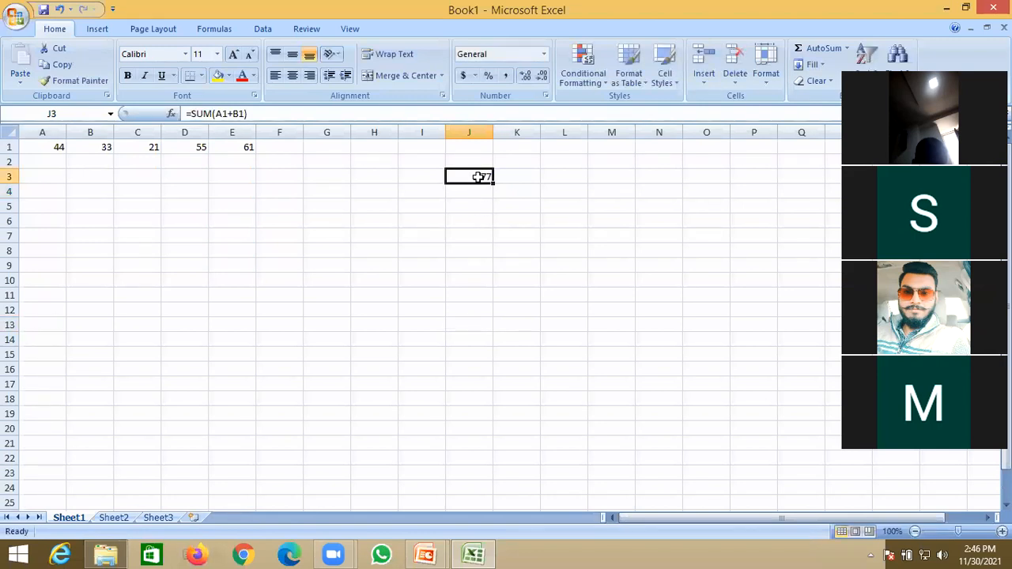
double_click(479, 177)
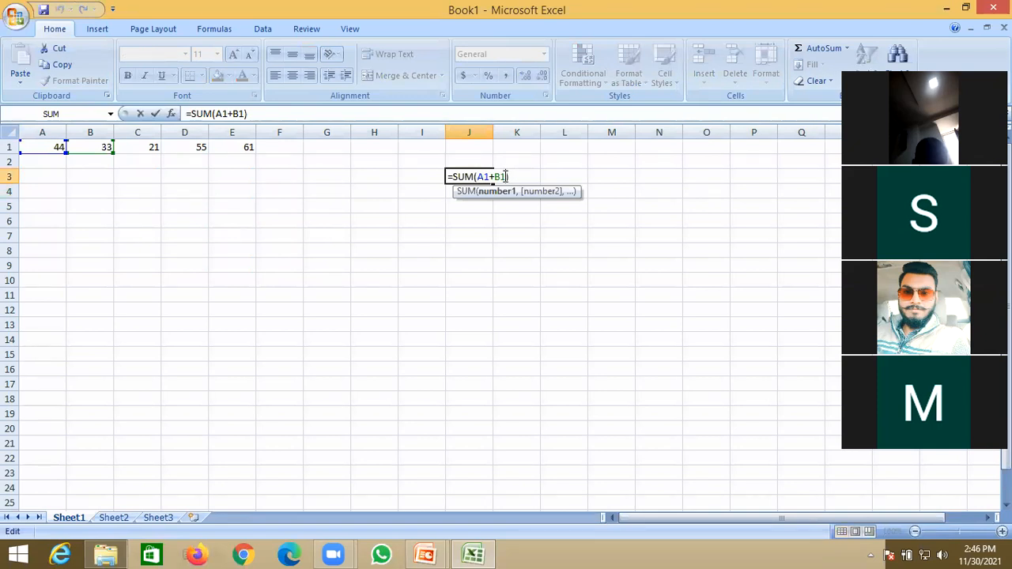
text(+)
click(137, 150)
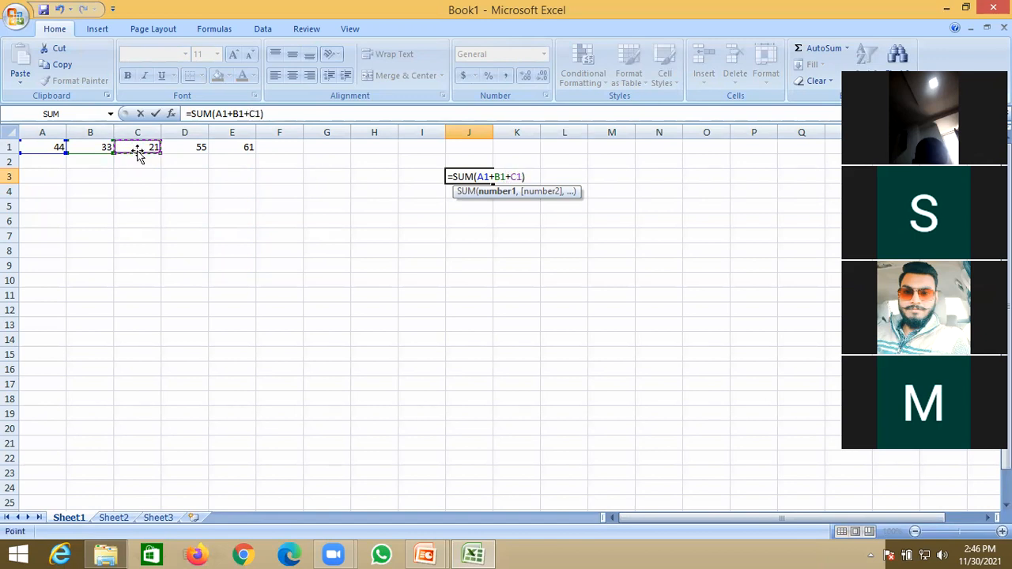
text(+)
click(183, 146)
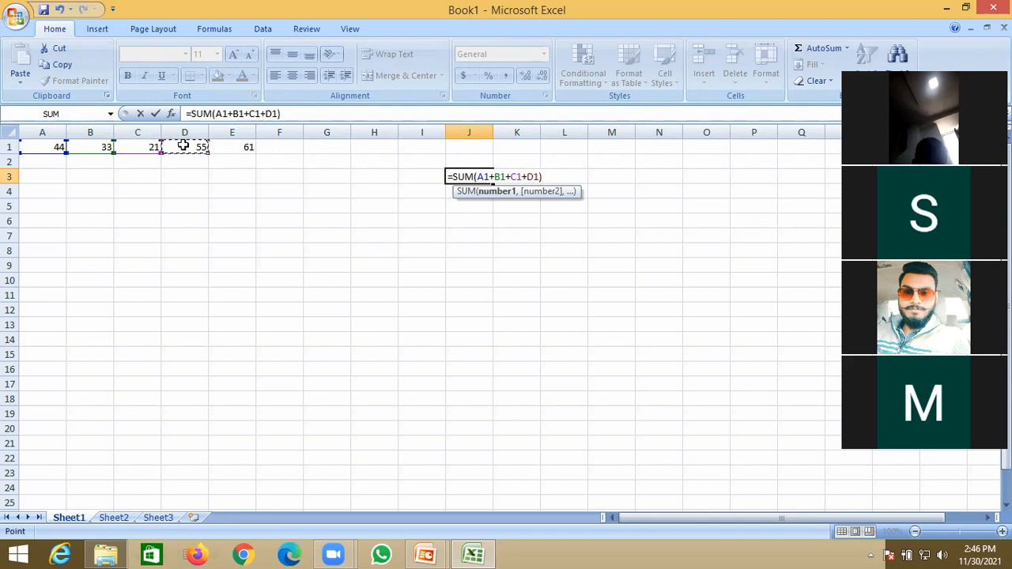
text(+)
click(237, 145)
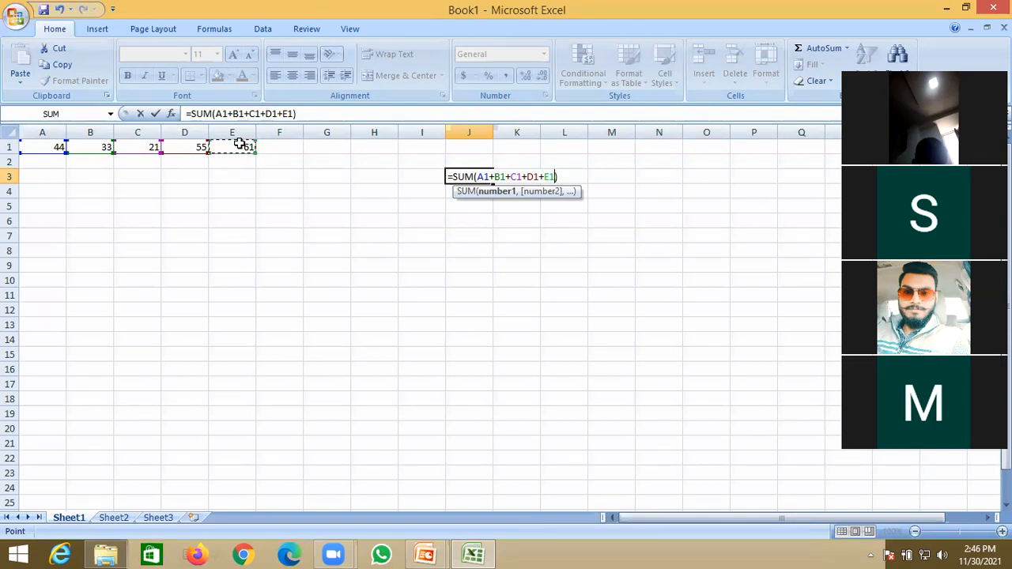
key(Right)
text(F)
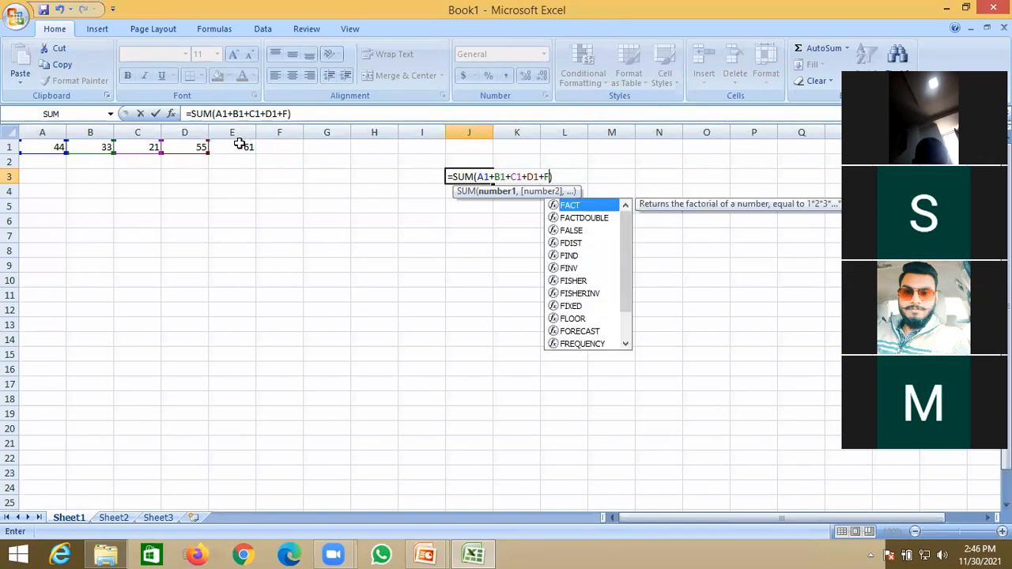
key(BackSpace)
key(BackSpace)
key(Return)
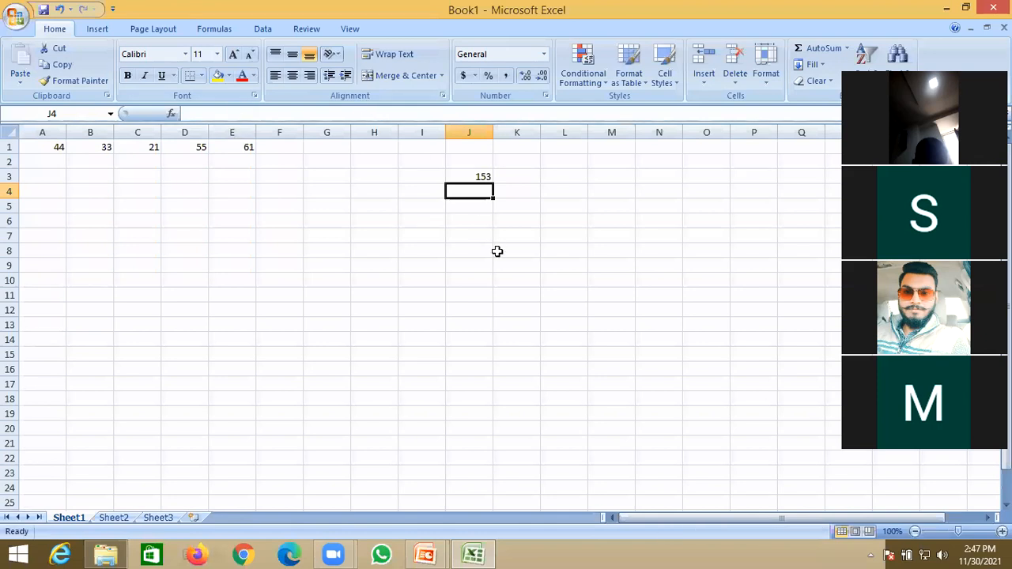
Replace the individual cell references in the J3 formula with the range A1:E1, making it =SUM(A1:E1)
click(480, 177)
double_click(477, 175)
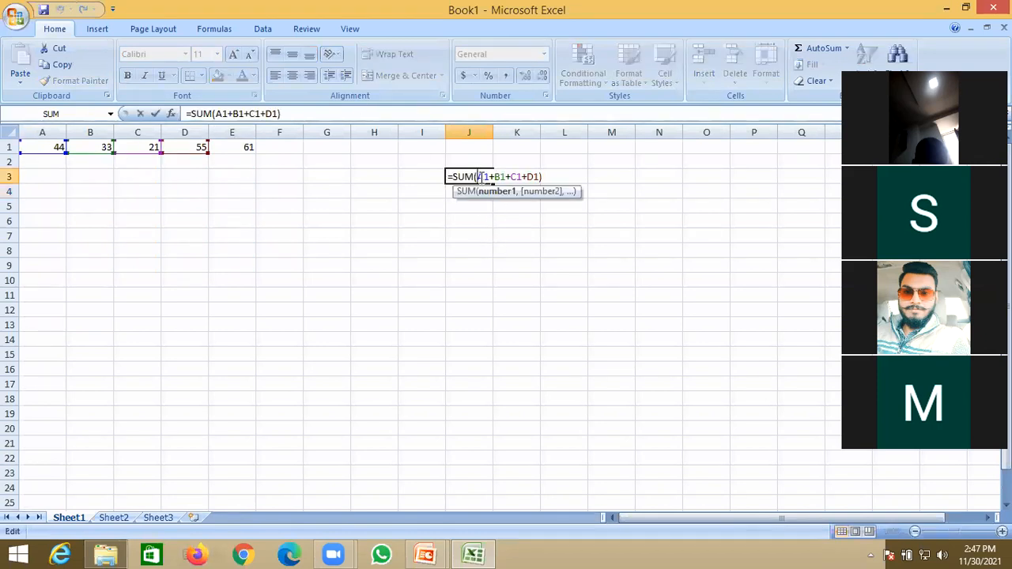
click(538, 177)
key(BackSpace)
key(BackSpace)
key(BackSpace)
key(BackSpace)
key(BackSpace)
key(BackSpace)
key(BackSpace)
key(BackSpace)
key(BackSpace)
key(BackSpace)
key(BackSpace)
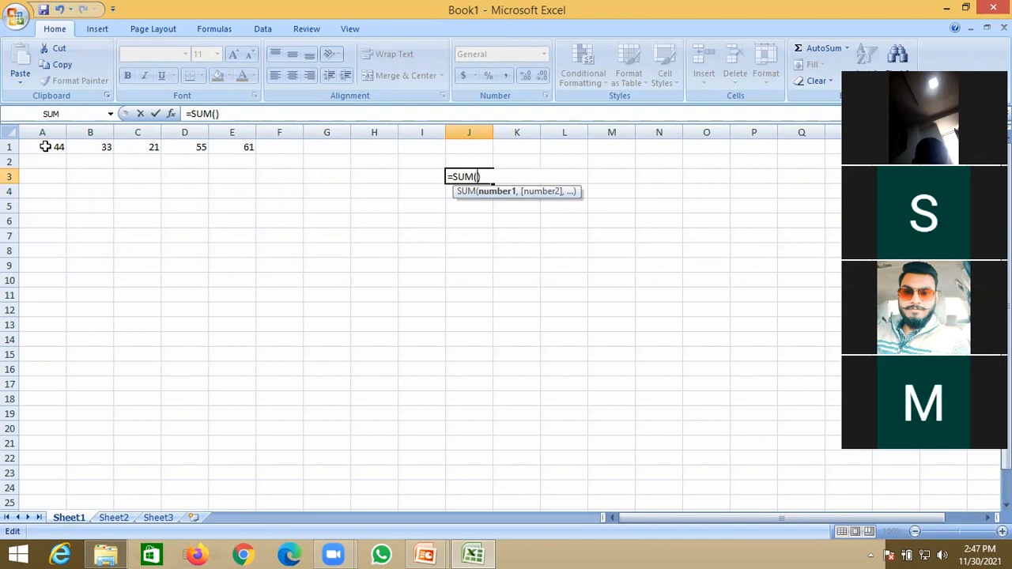
drag(45, 146, 238, 154)
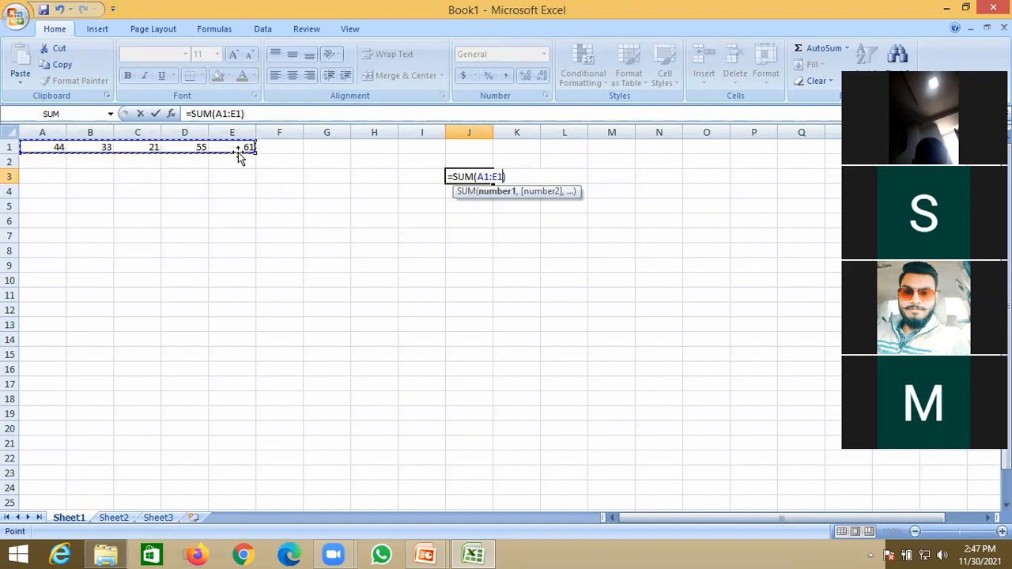
key(Return)
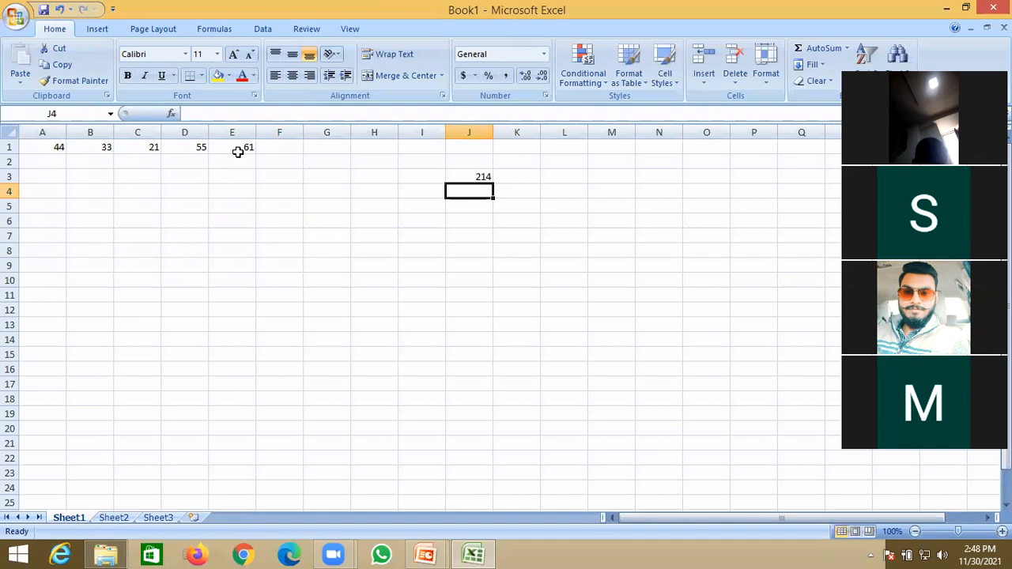
Undo the range version of the J3 formula, restoring =SUM(A1+B1+C1+D1)
click(474, 176)
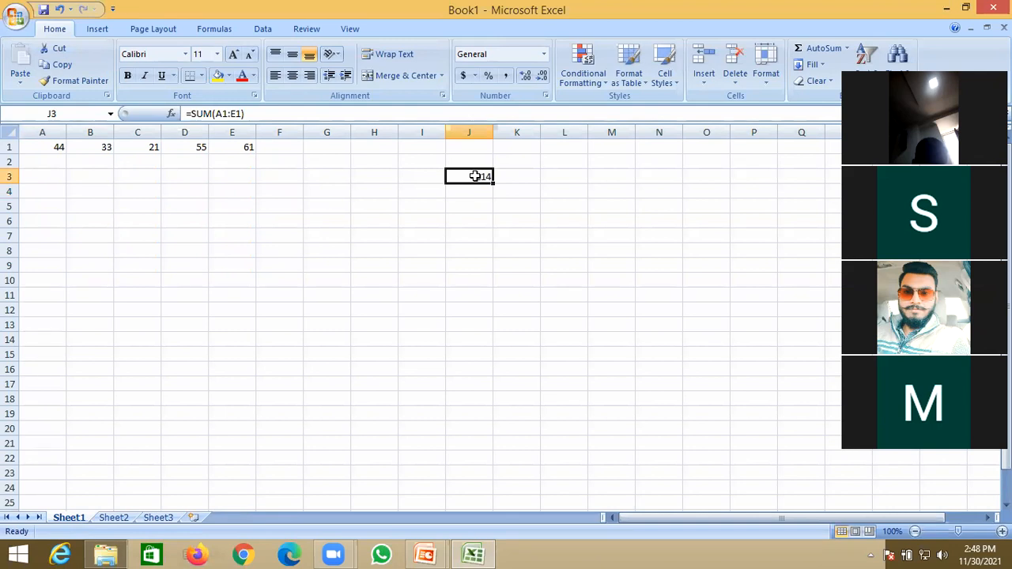
key(ctrl+z)
key(ctrl+z)
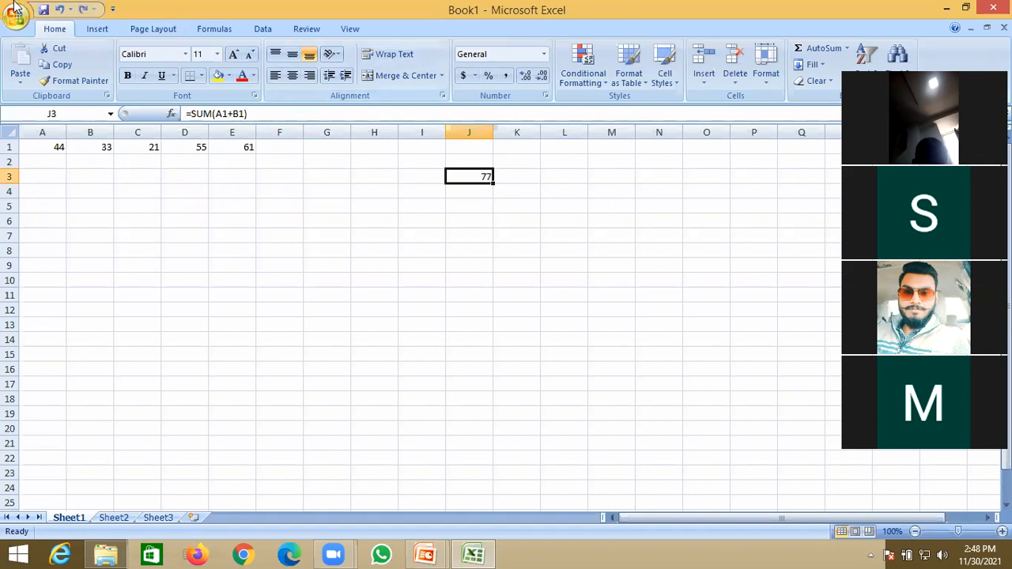
click(86, 13)
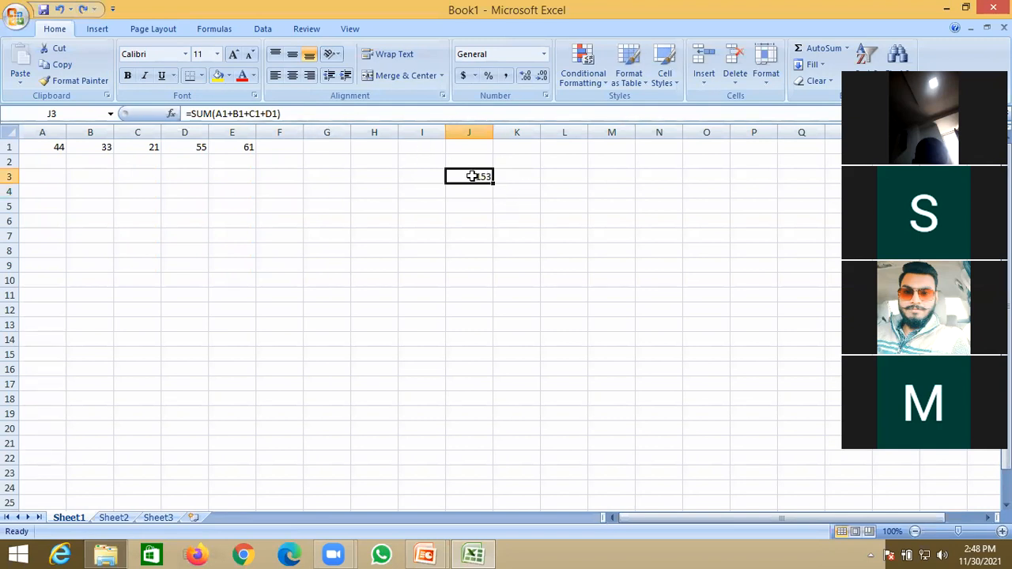
Add cell E1 to the formula in J3, making it =SUM(A1+B1+C1+D1+E1)
click(275, 113)
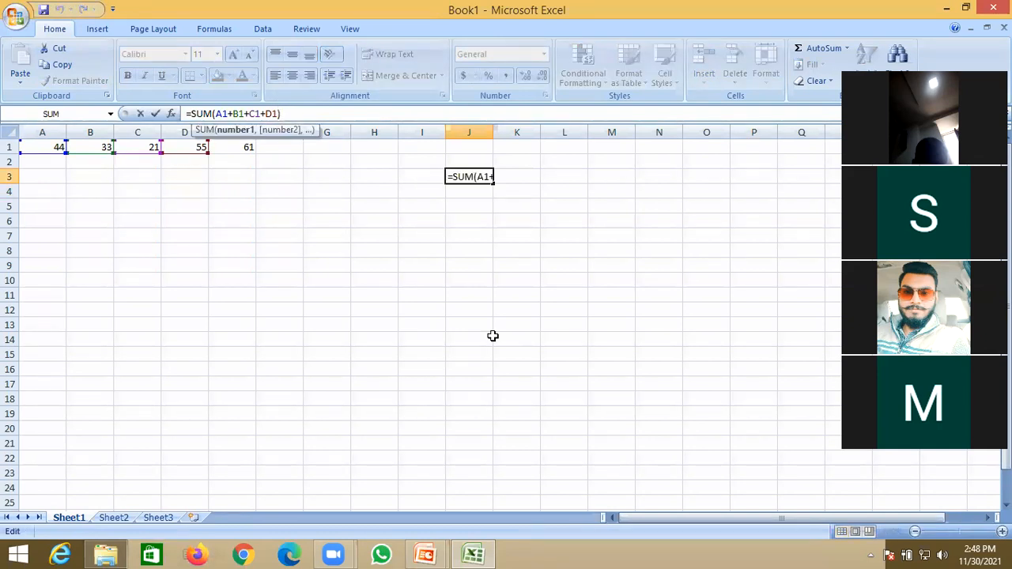
text(+)
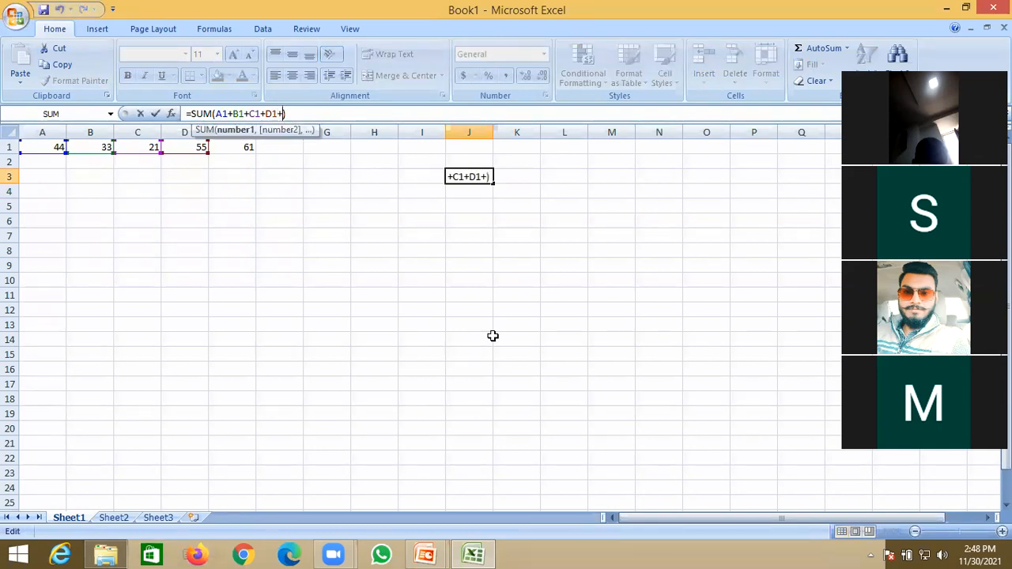
click(231, 148)
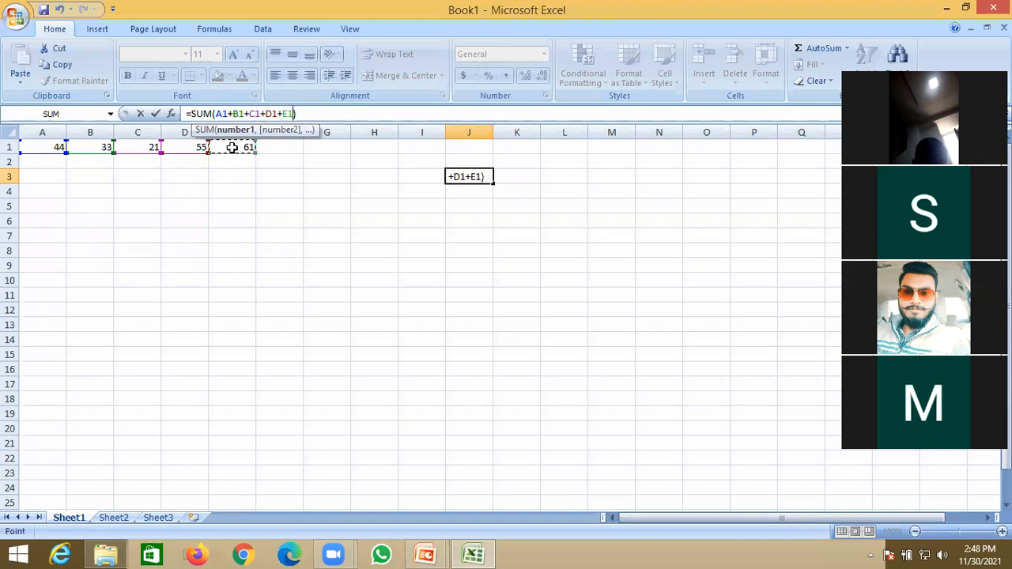
key(Return)
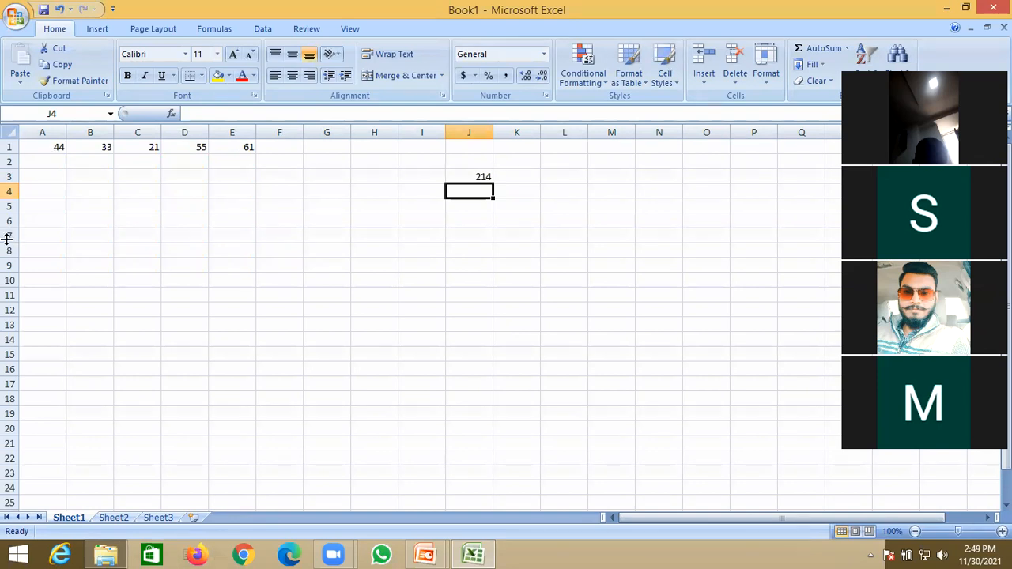
drag(45, 164, 156, 410)
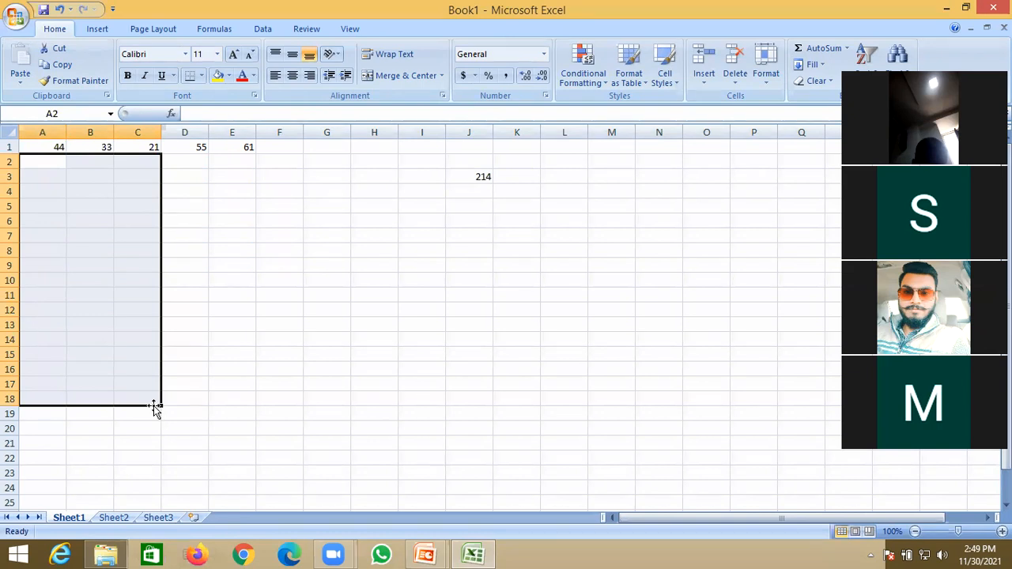
key(alt)
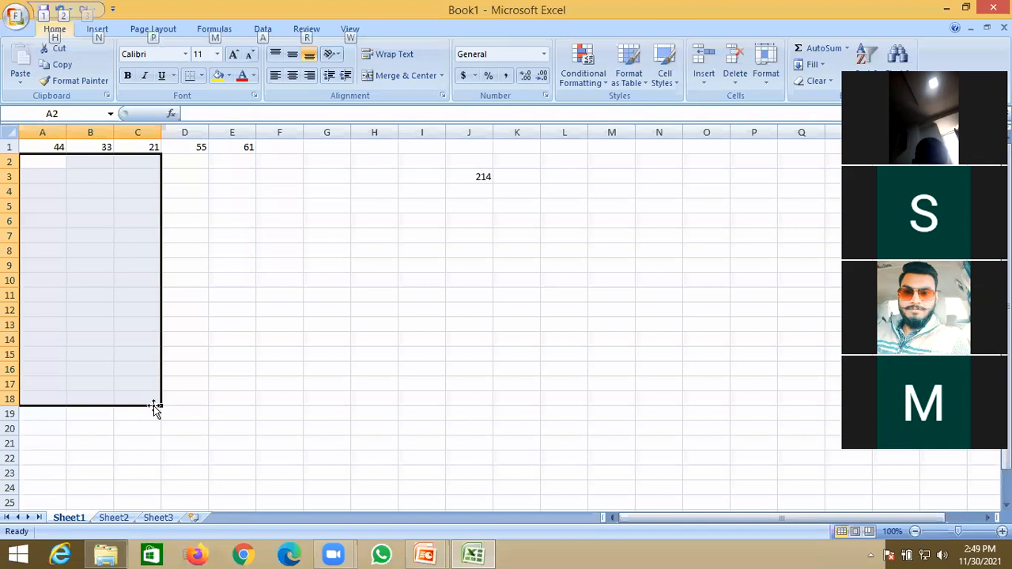
click(192, 378)
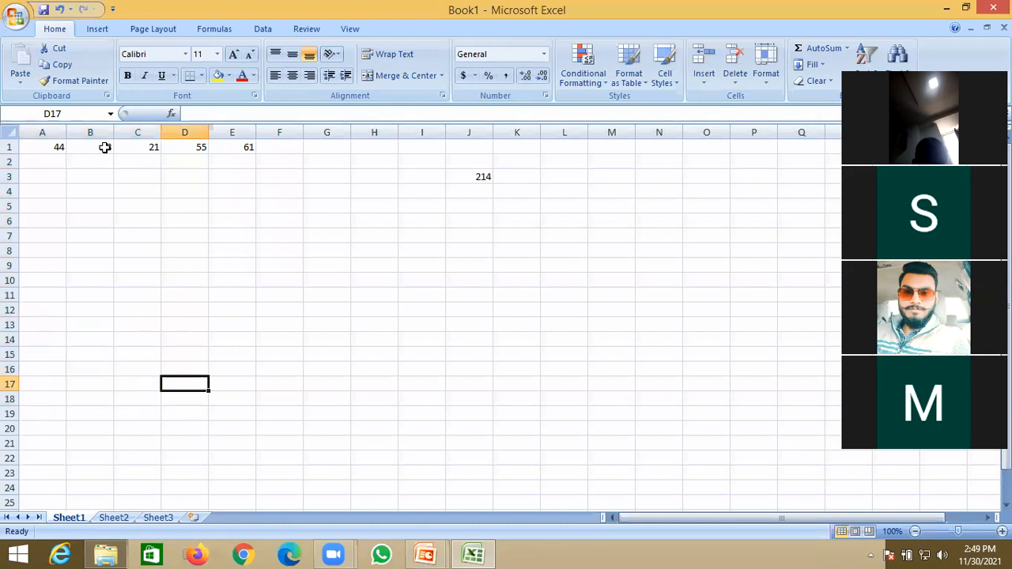
Enter the numbers 45, 4 and 5 down column A in cells A2 to A4
click(56, 161)
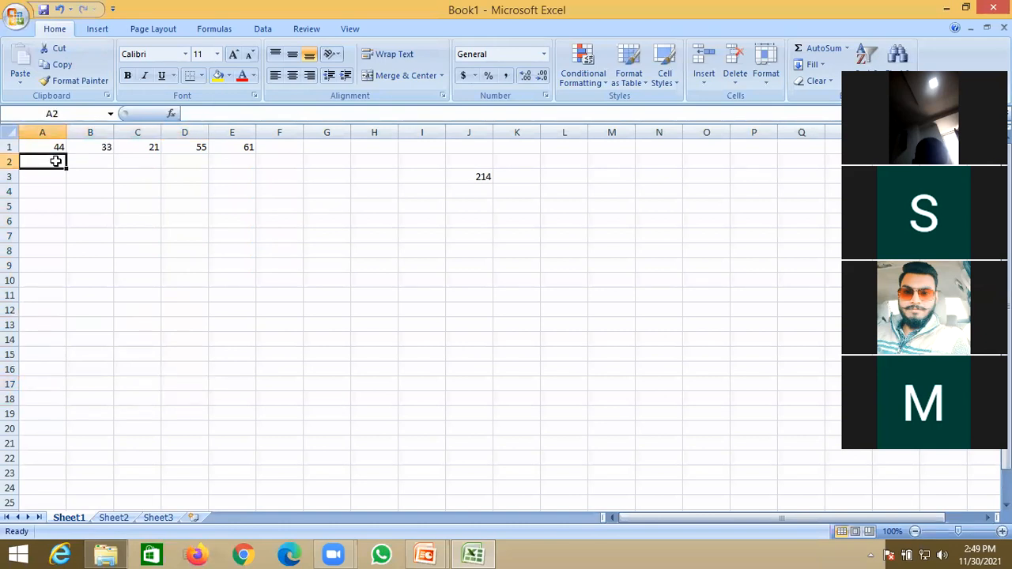
text(45)
key(Return)
text(4)
key(Return)
text(5)
key(Return)
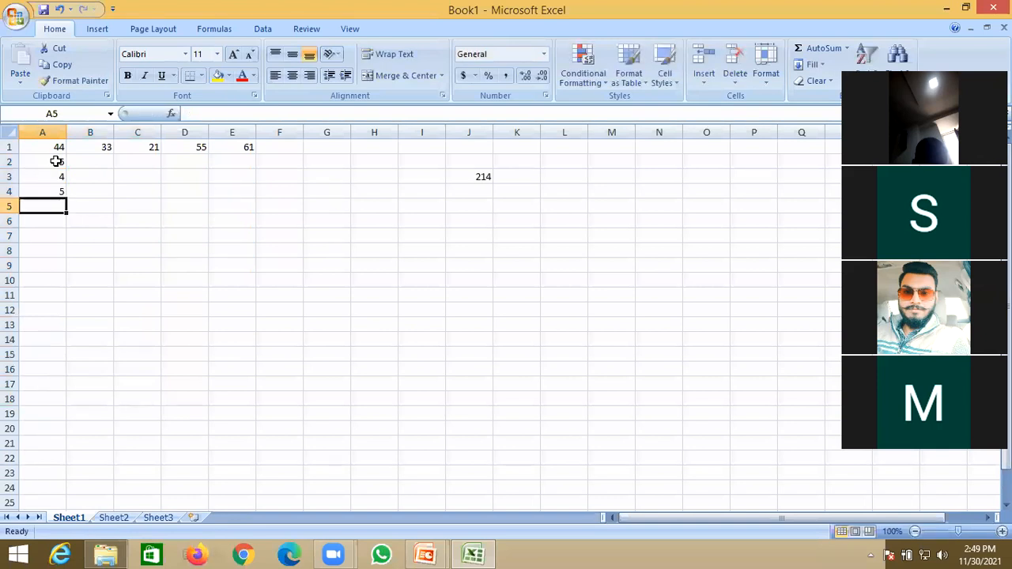
key(Up)
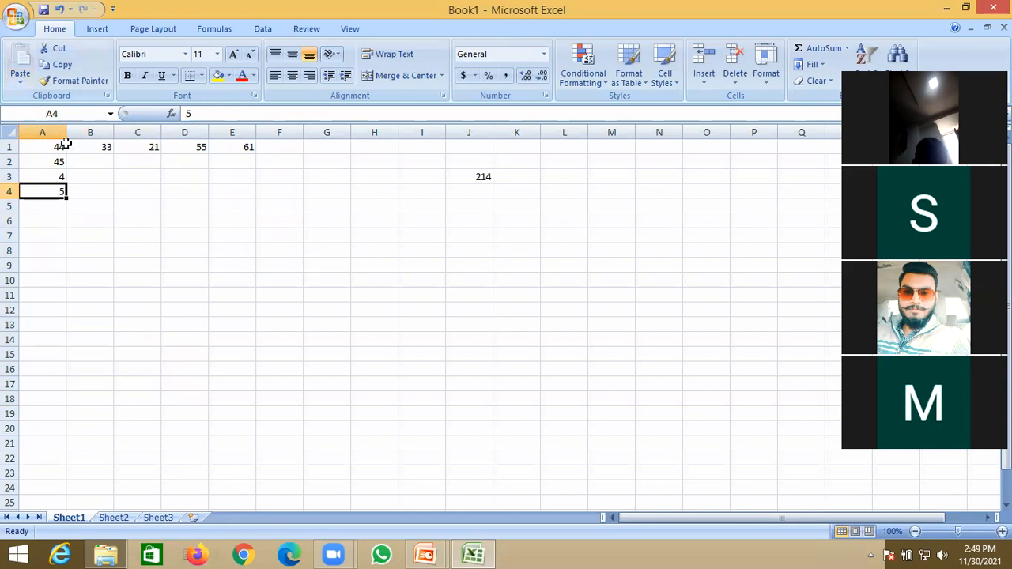
Change the value in cell A3 to 49
click(50, 175)
double_click(50, 174)
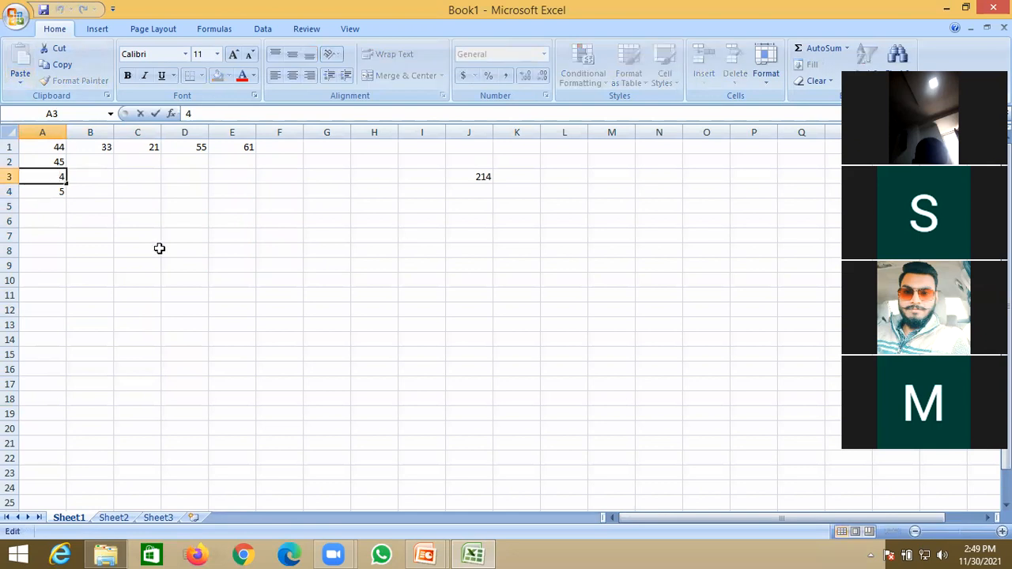
text(9)
click(51, 163)
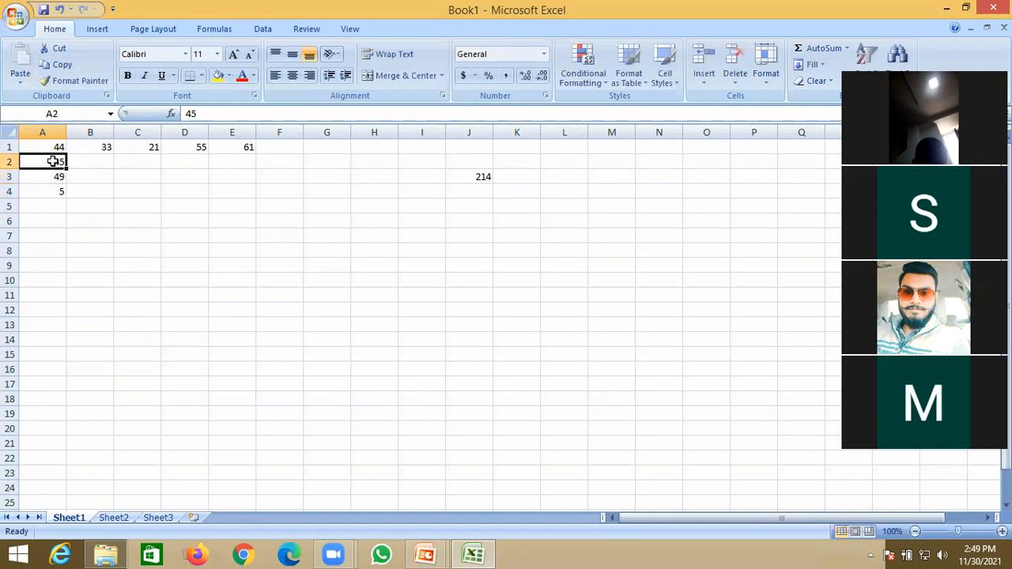
click(50, 177)
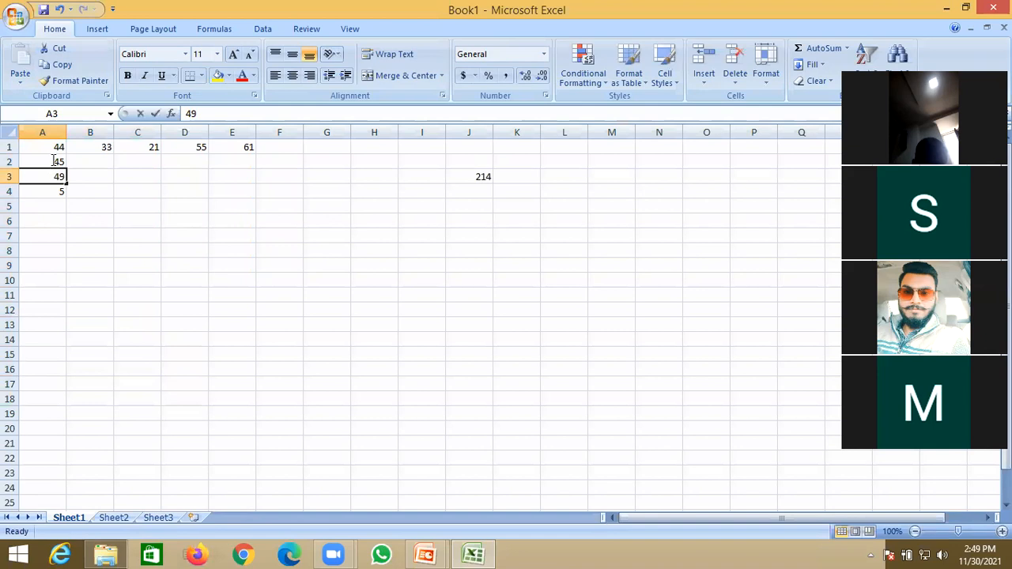
double_click(50, 176)
click(43, 192)
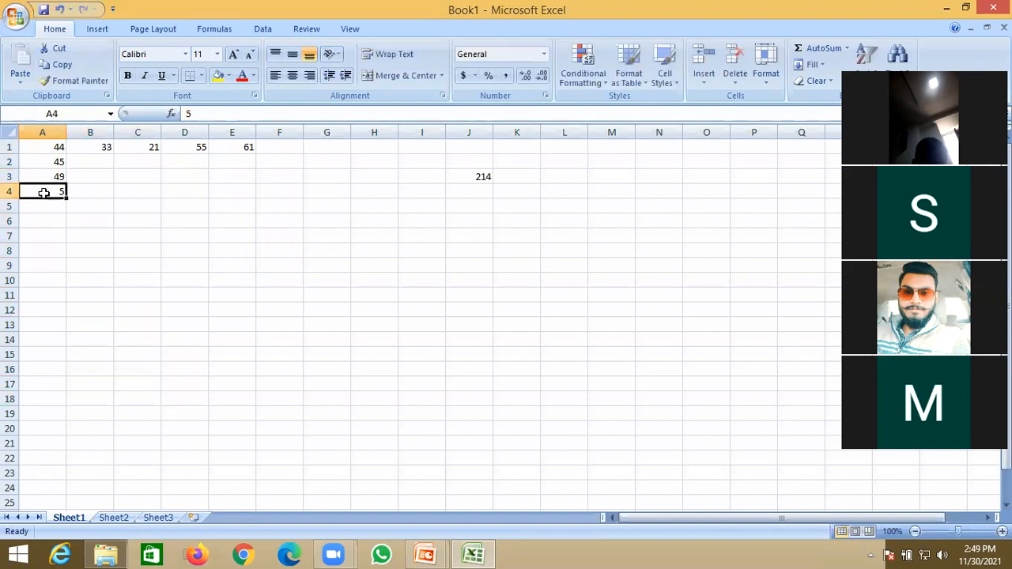
Extend the number series from cells A2:A3 down column A through A12 with the fill handle
click(45, 176)
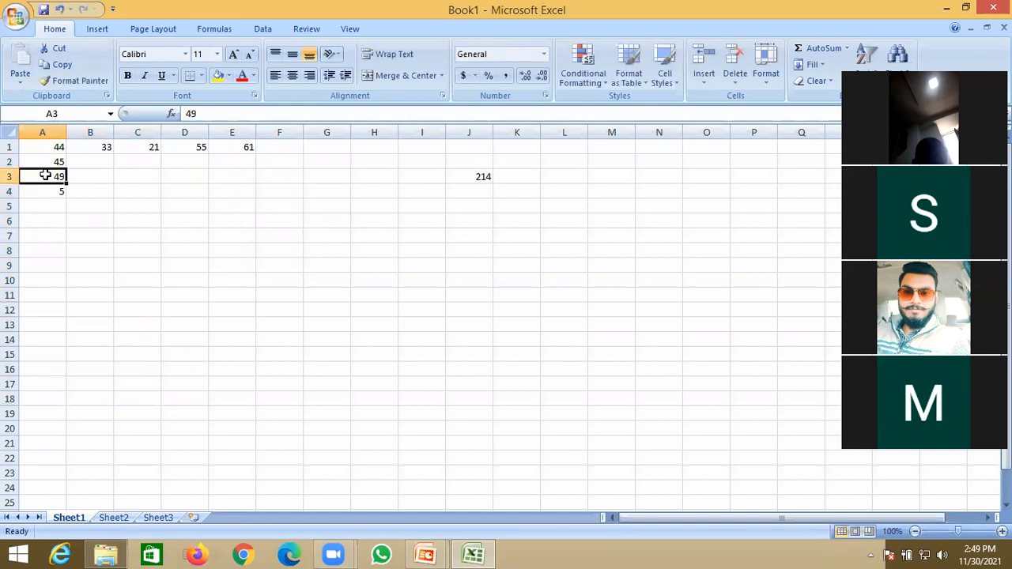
drag(46, 174, 47, 162)
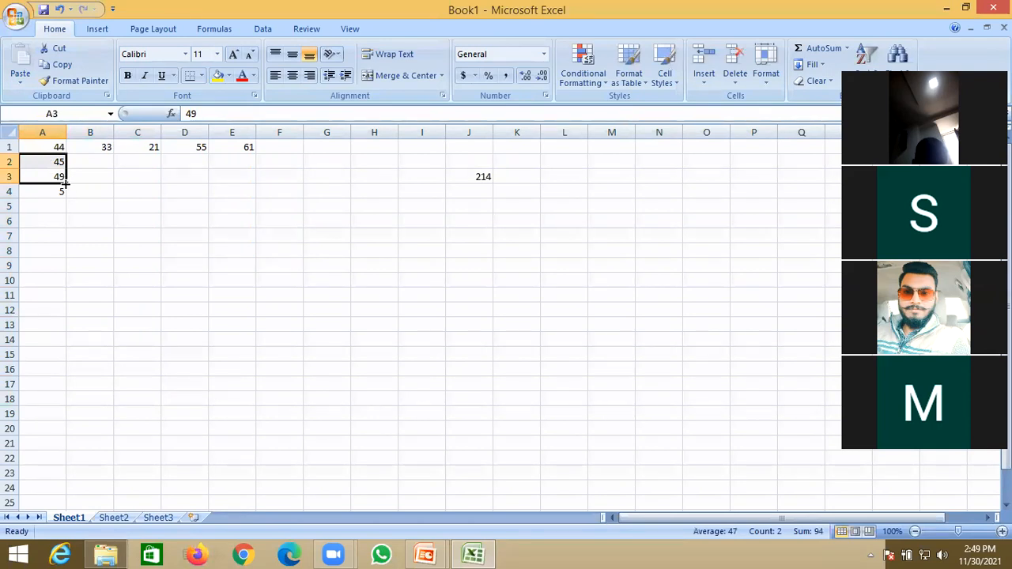
drag(67, 180, 68, 317)
click(114, 365)
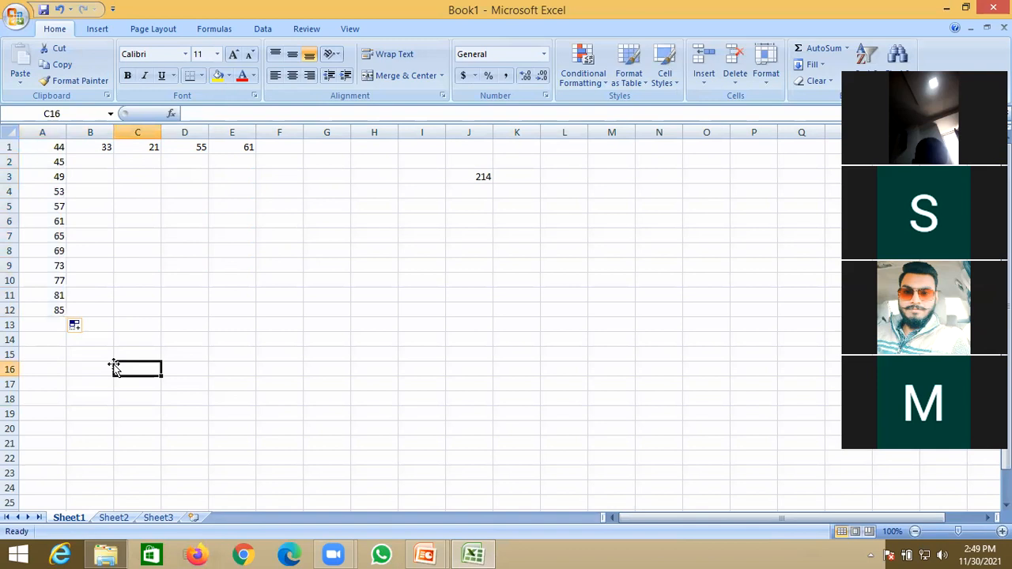
Enter the formula =SUM(A1:A12) in cell A14 to total the numbers in column A
click(35, 339)
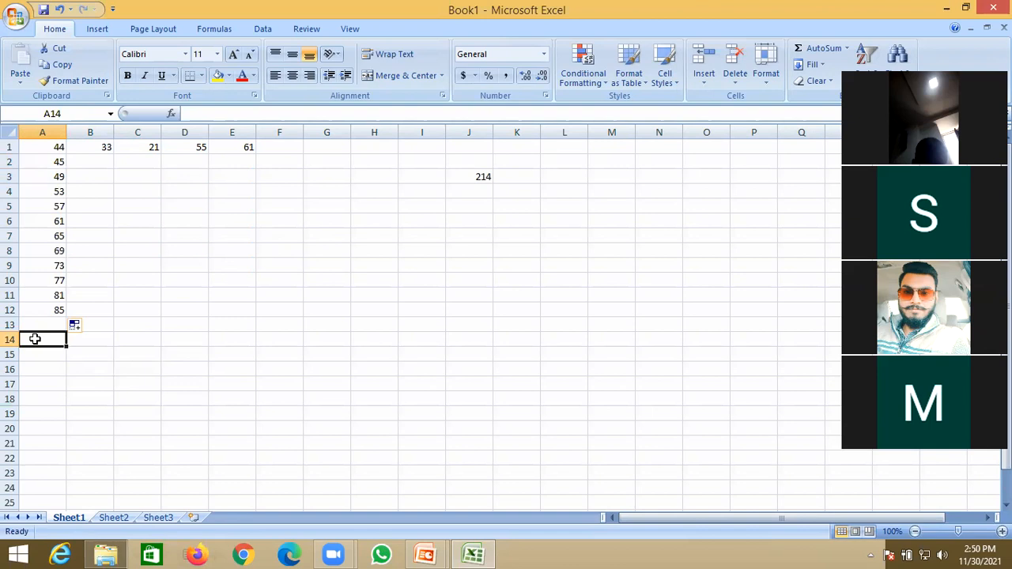
text(=)
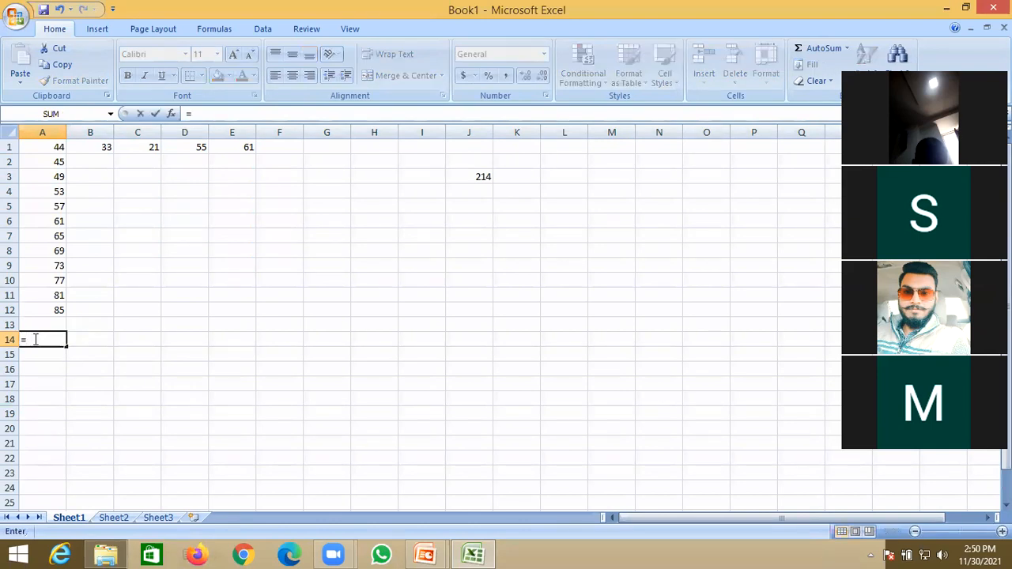
text(sum)
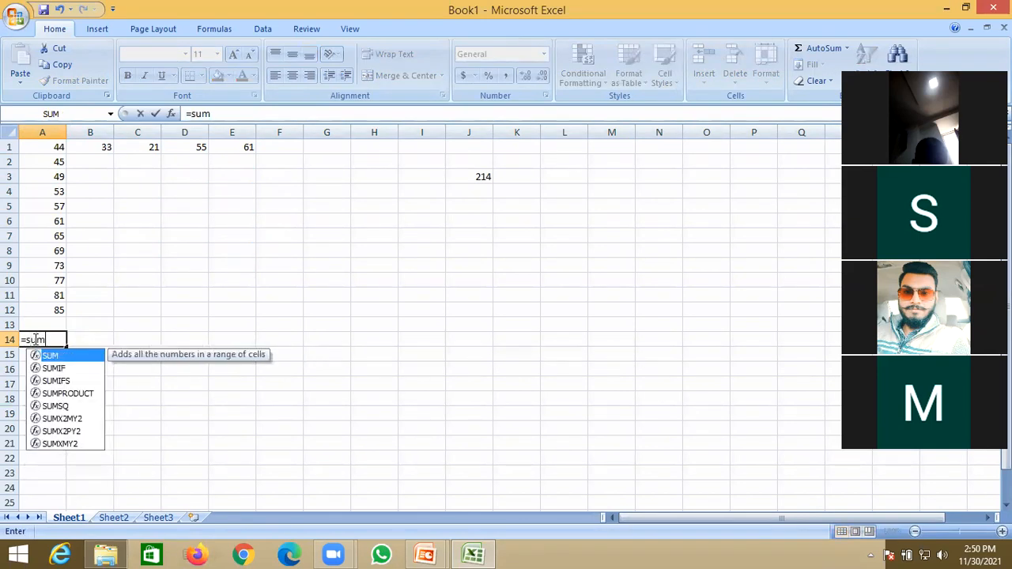
key(Tab)
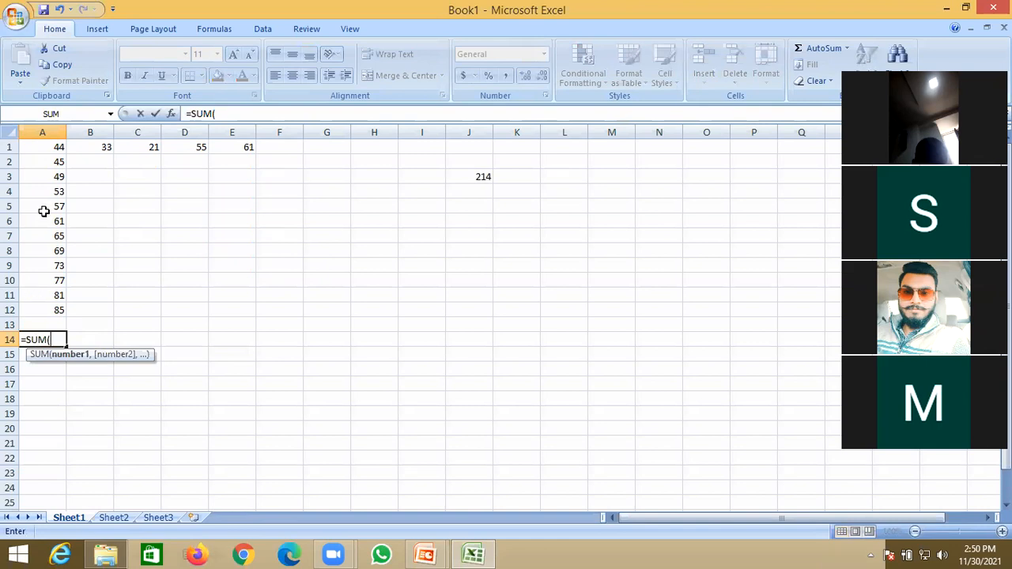
click(52, 148)
drag(52, 147, 57, 308)
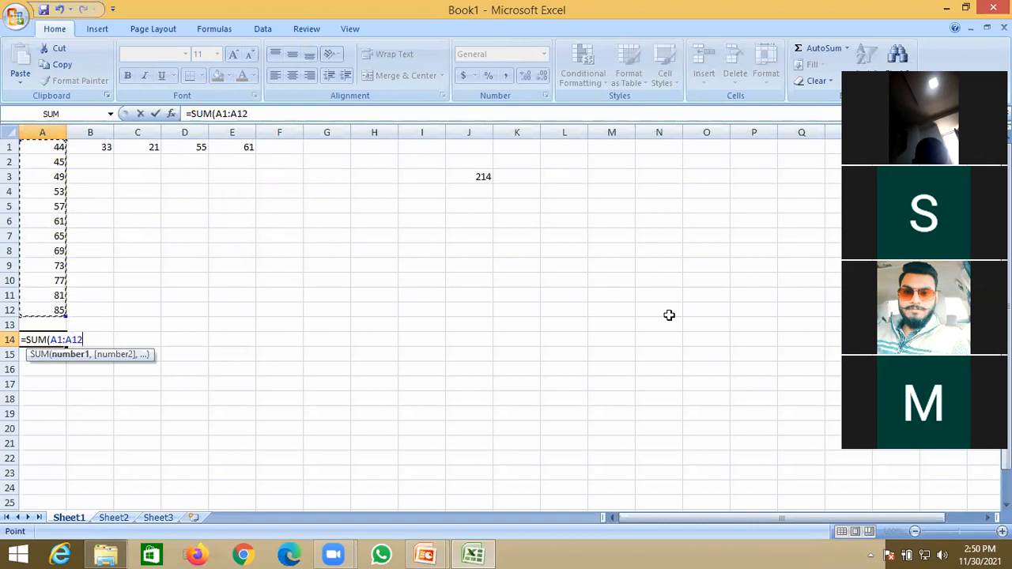
text())
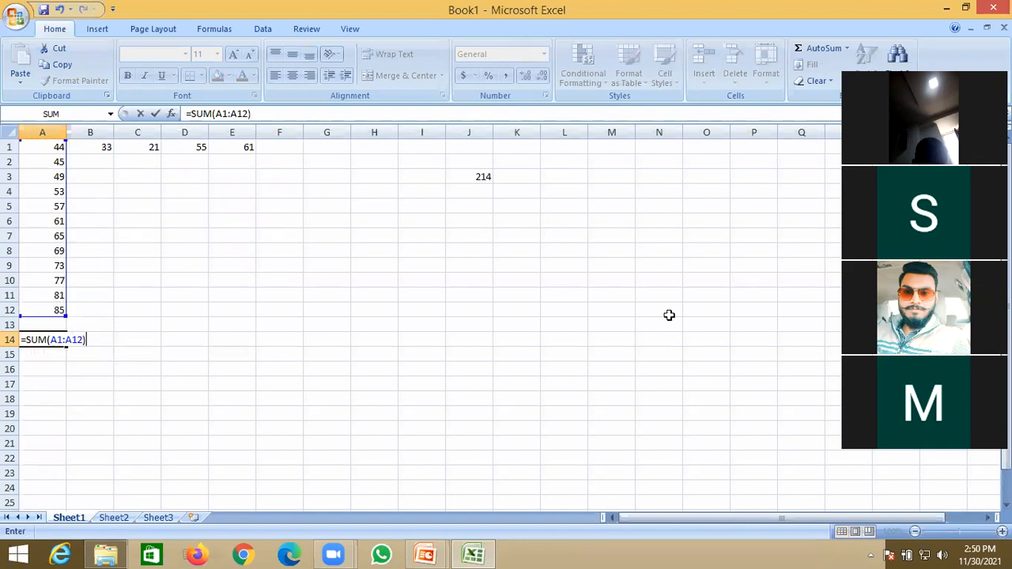
key(Return)
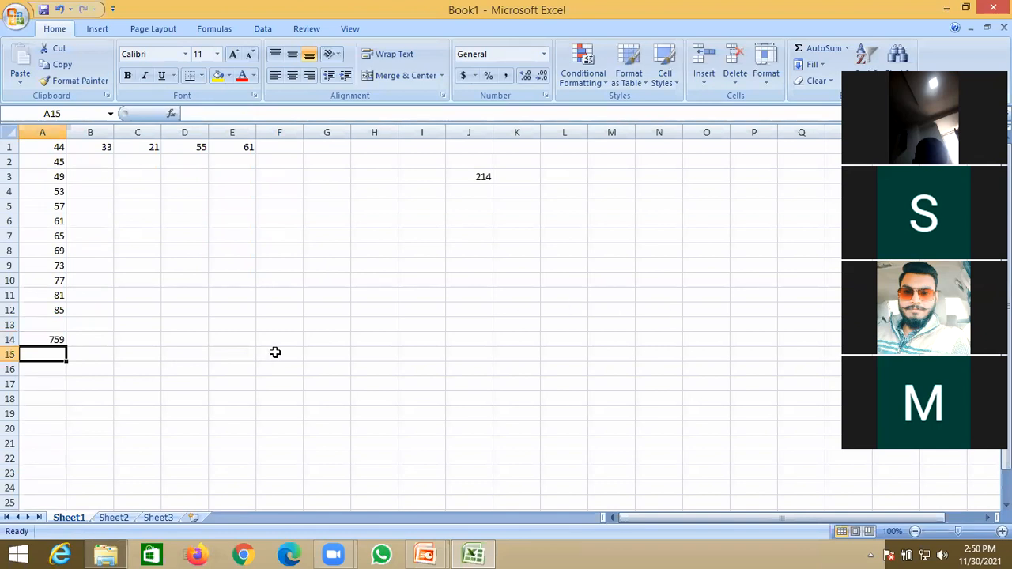
Enter the formula =MAX(A1:A12) in cell A15 to find the largest number in the column
text(=)
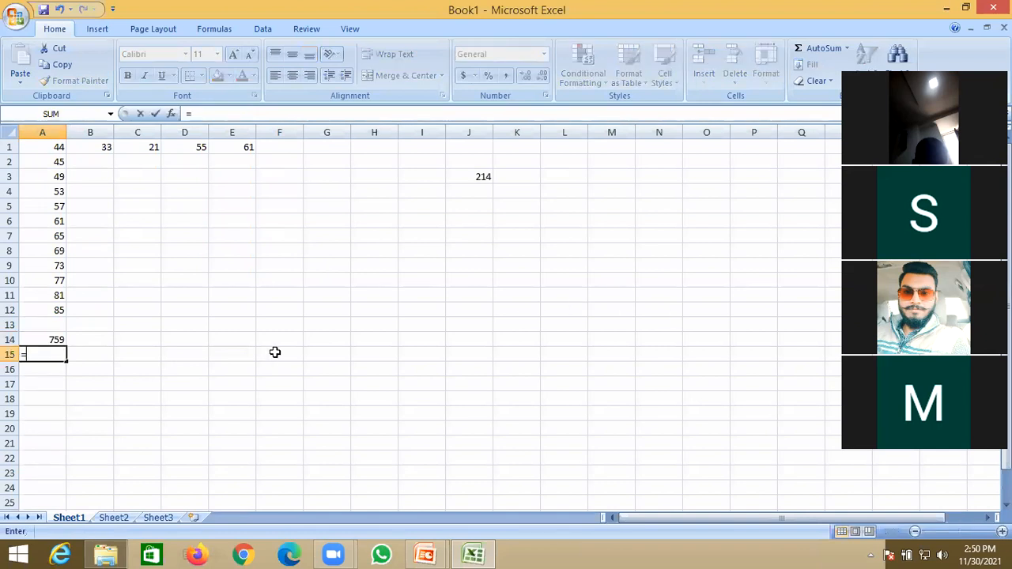
text(max)
key(Tab)
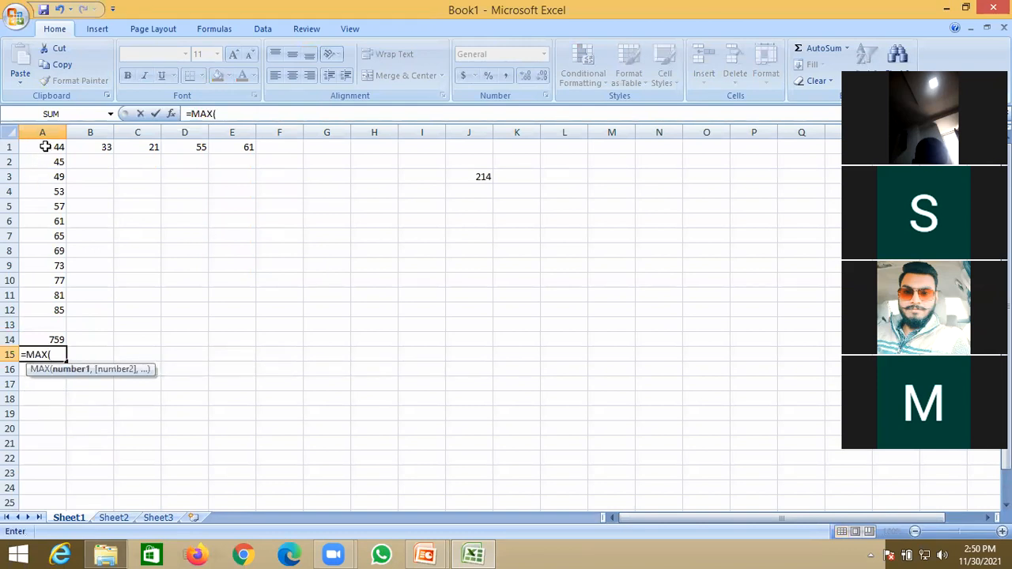
drag(45, 147, 57, 308)
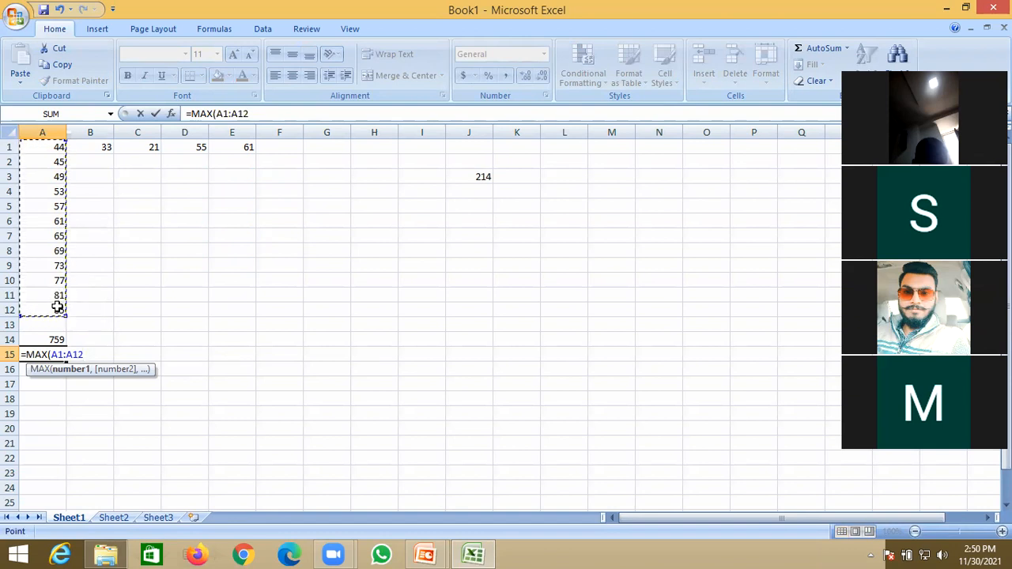
text())
key(Return)
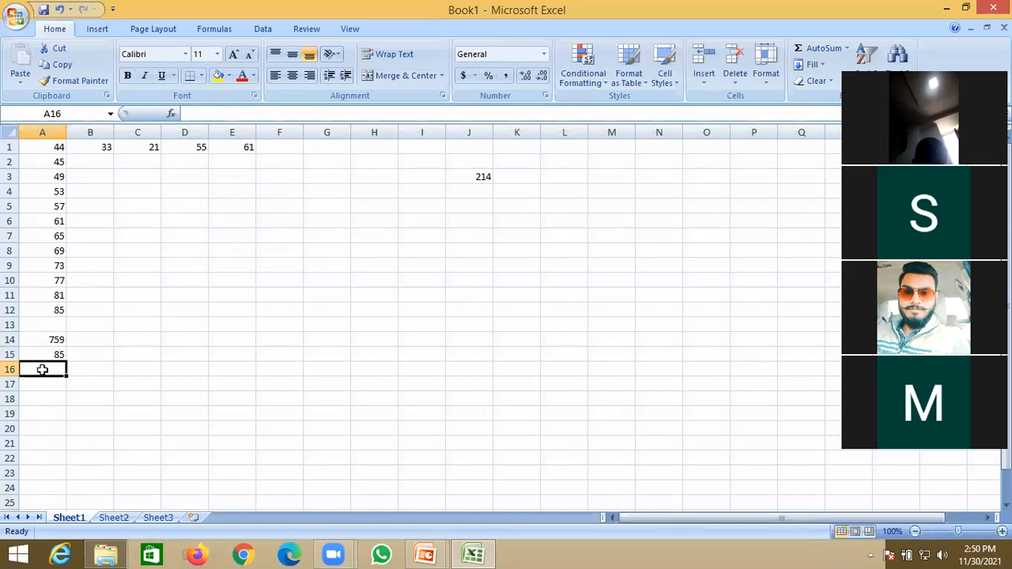
Enter the formula =MIN(A1:A12) in cell A16 to find the smallest number in the column
text(=min)
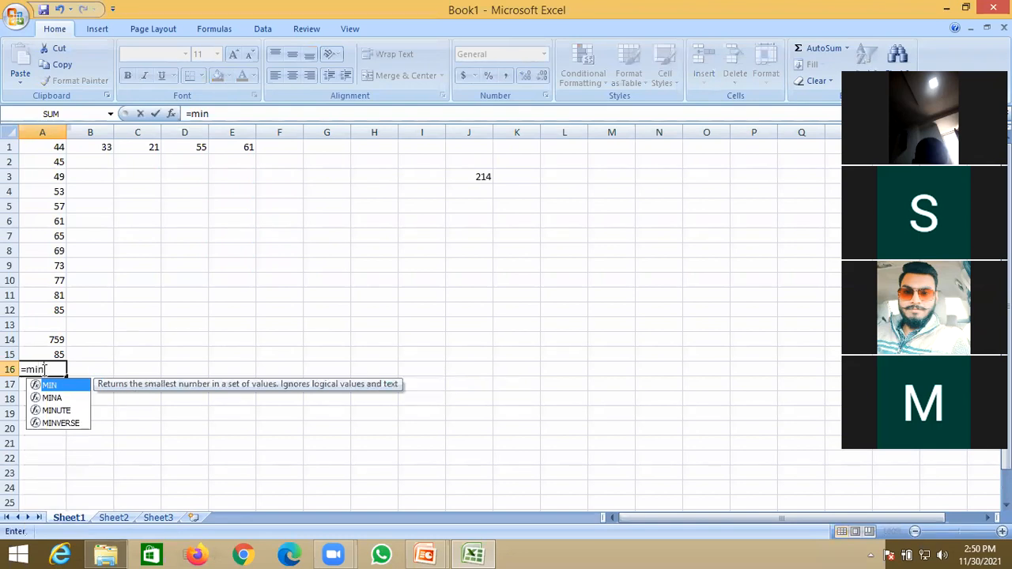
key(Tab)
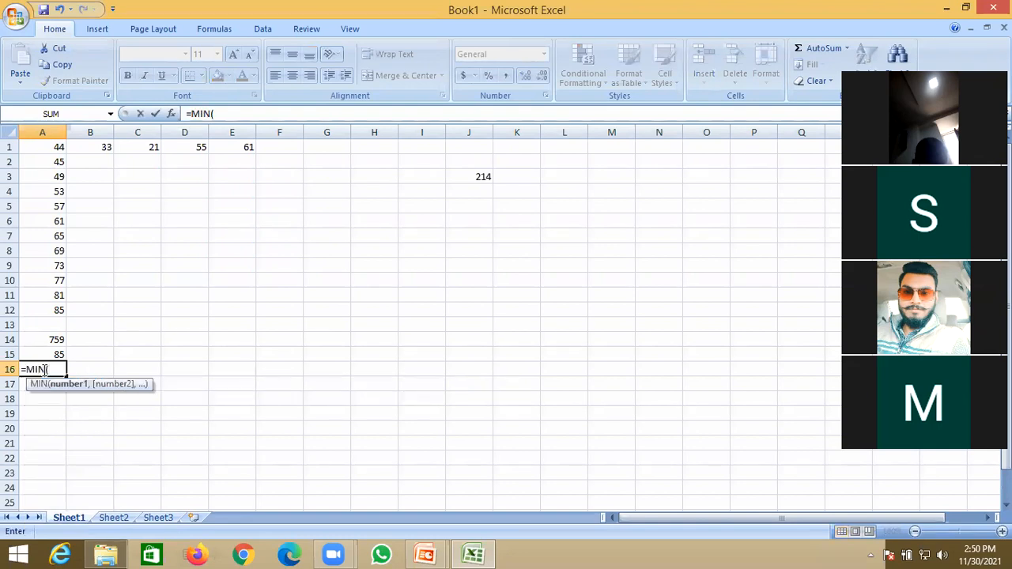
click(51, 147)
drag(52, 146, 52, 308)
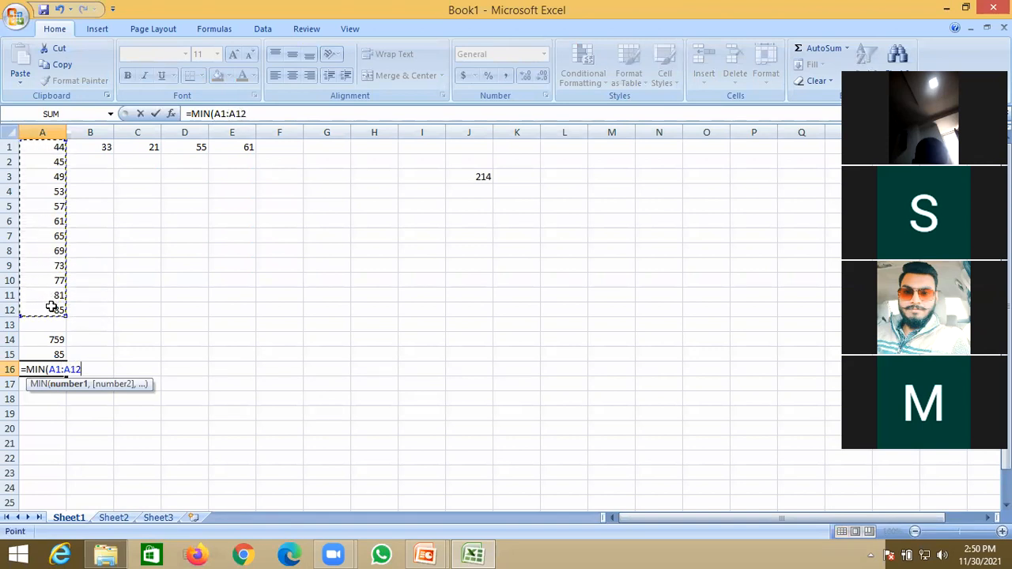
text())
key(Return)
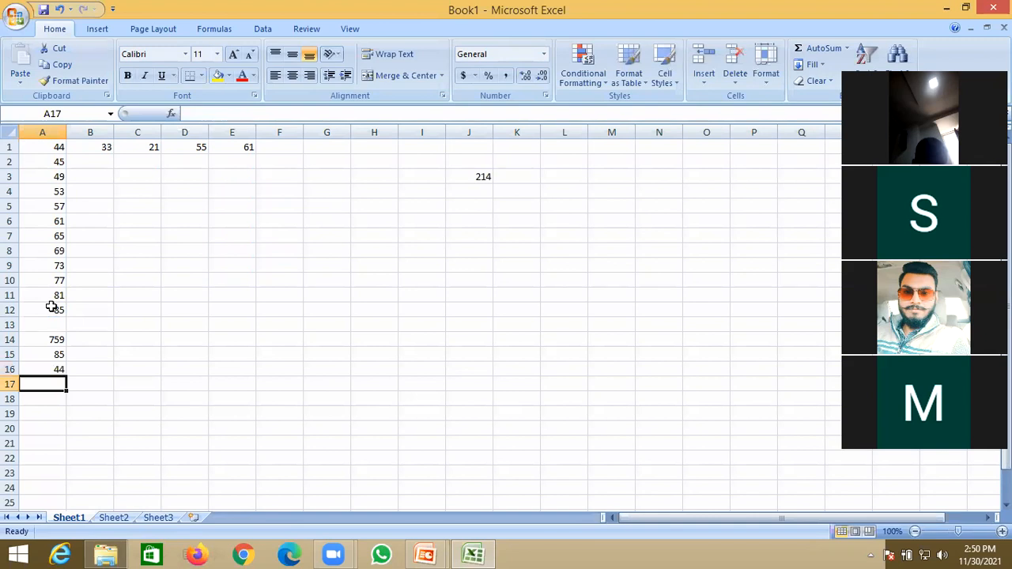
Start a formula in cell A17 with the AVERAGE function
text(=ave)
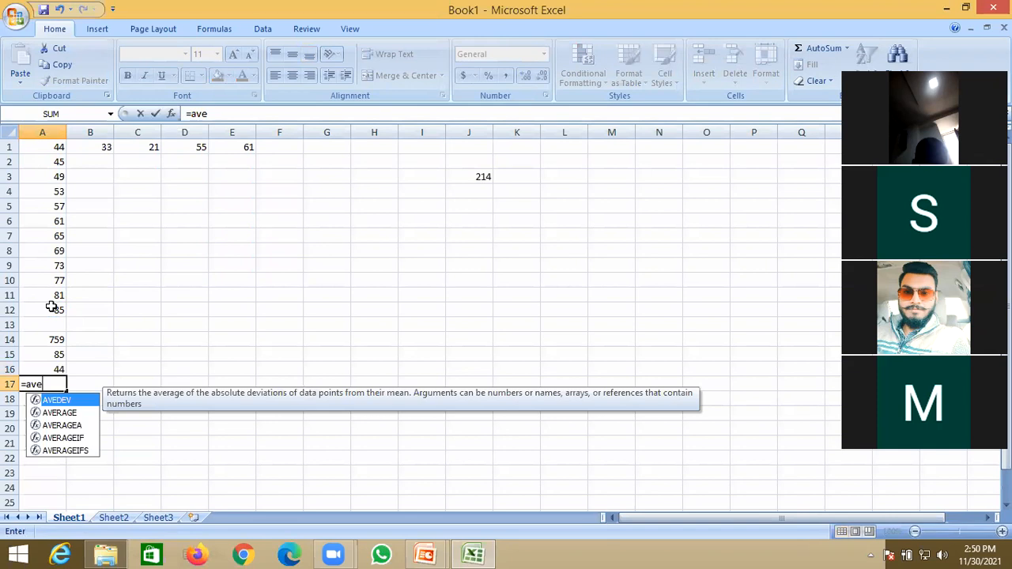
key(Down)
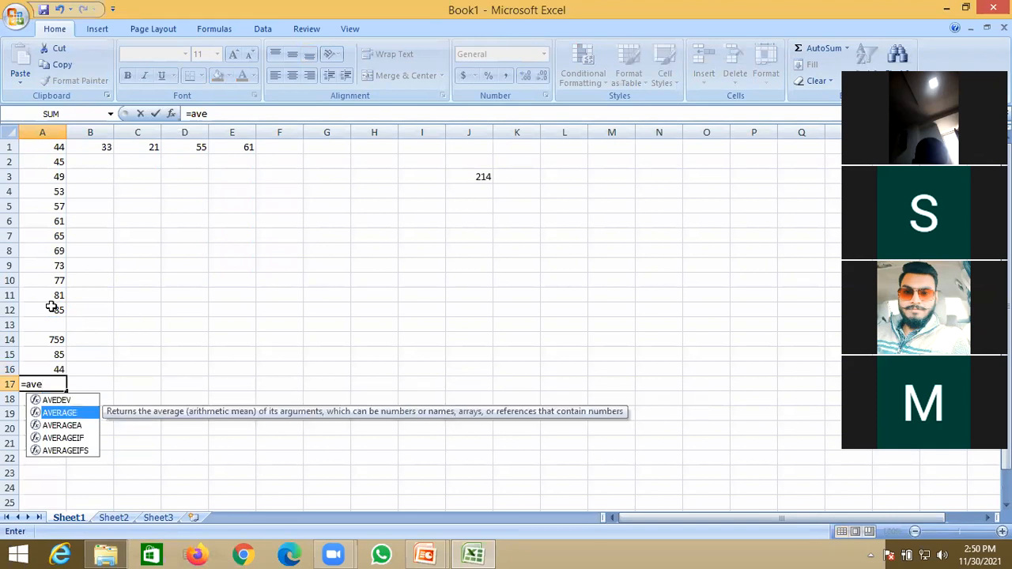
key(Tab)
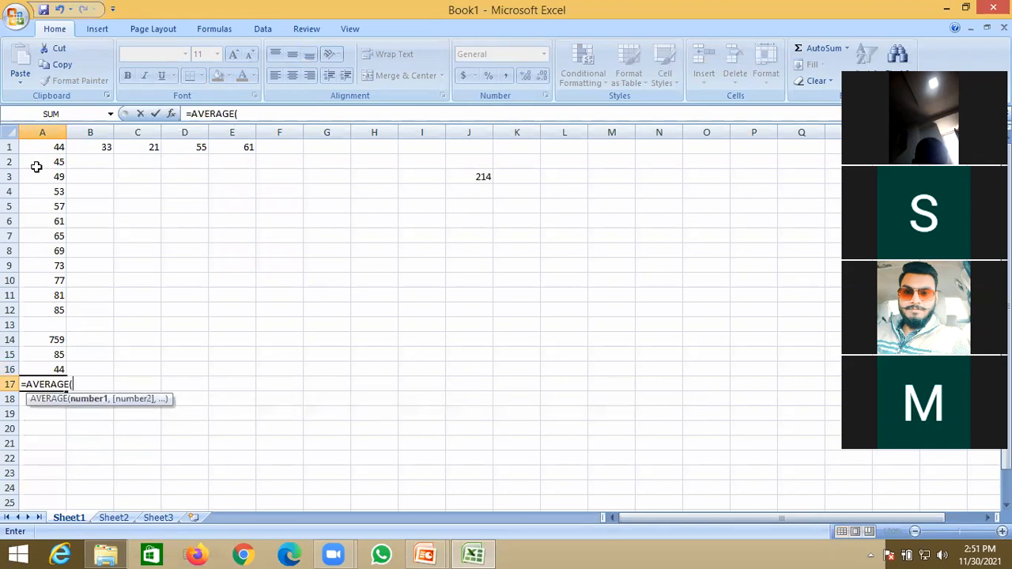
click(55, 149)
drag(55, 155, 63, 295)
click(62, 310)
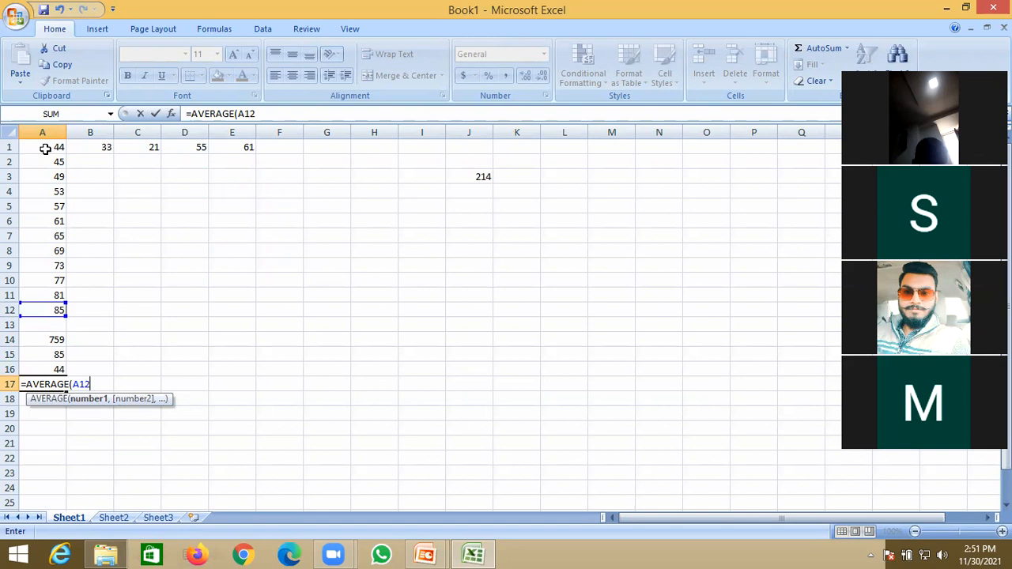
key(BackSpace)
key(BackSpace)
key(BackSpace)
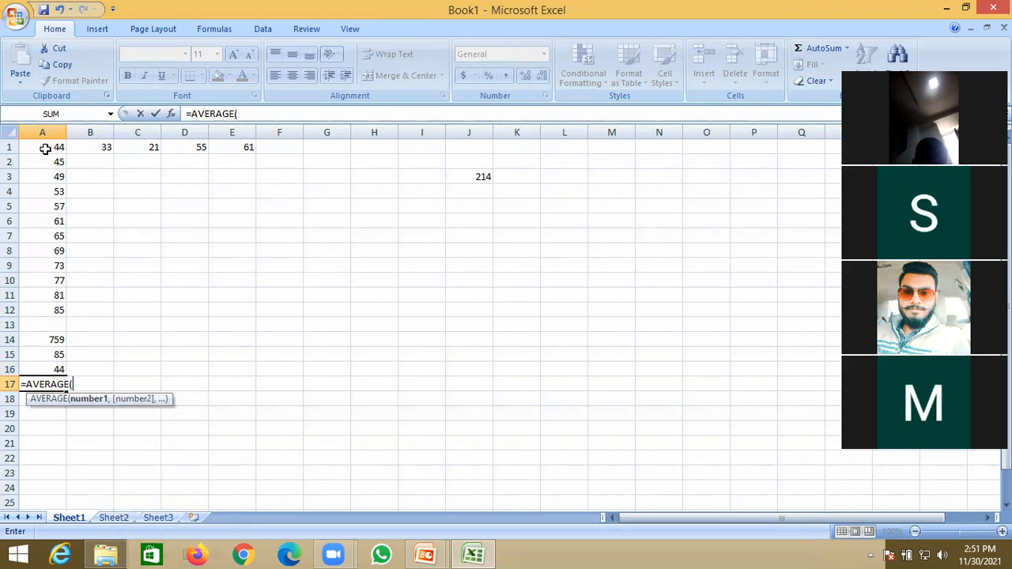
Complete the formula in cell A17 as =AVERAGE(A1:A12) to average the numbers in the column
click(47, 144)
drag(51, 189, 60, 306)
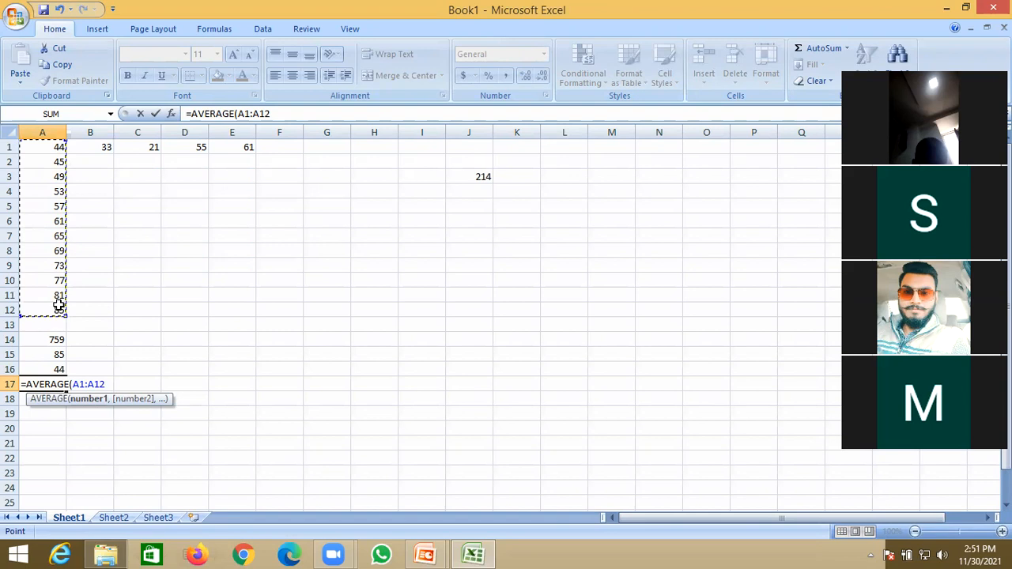
text())
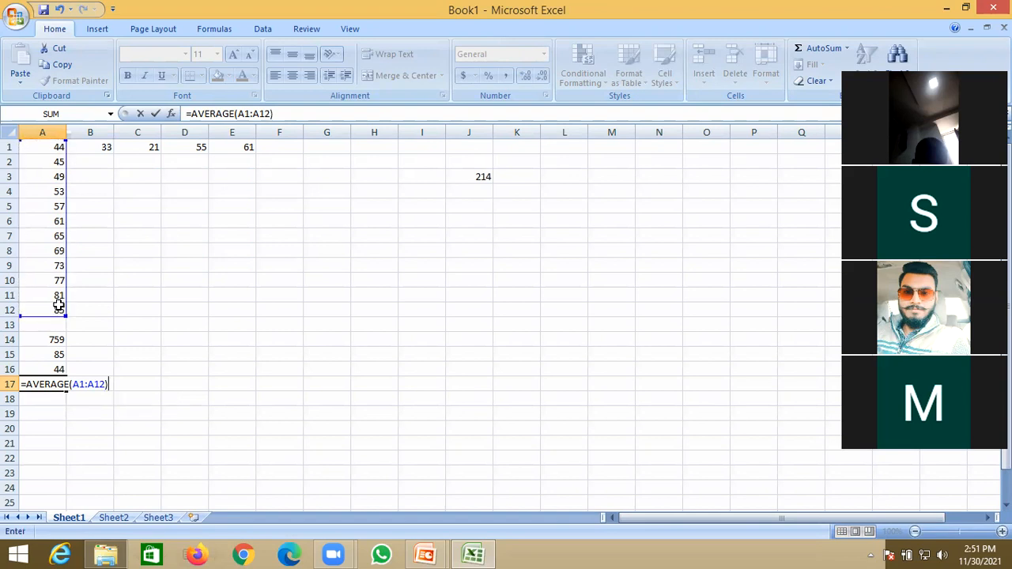
key(Return)
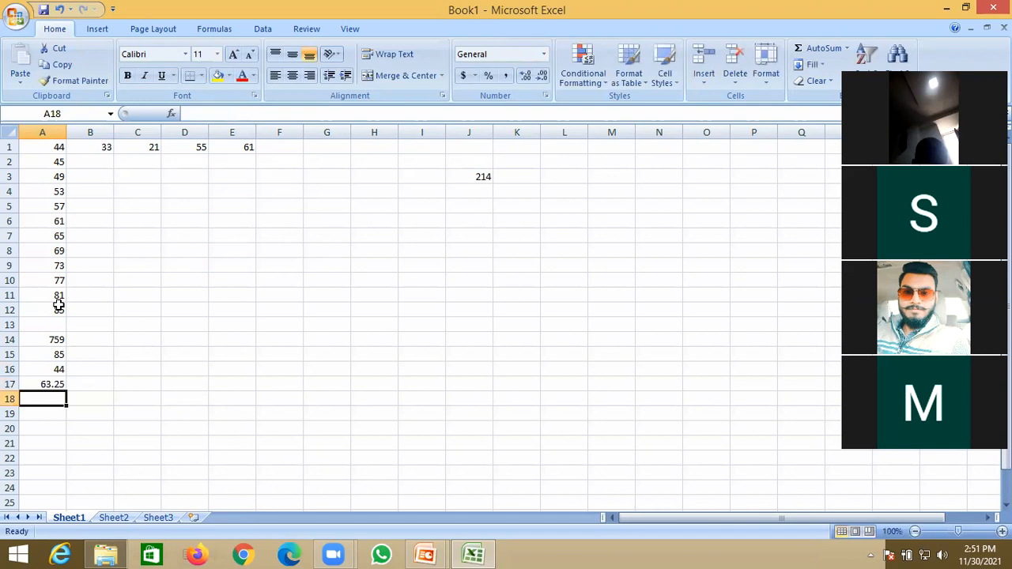
Enter the formula =COUNT(A1:A12) in cell A18 to count the numbers in the column
text(=coun)
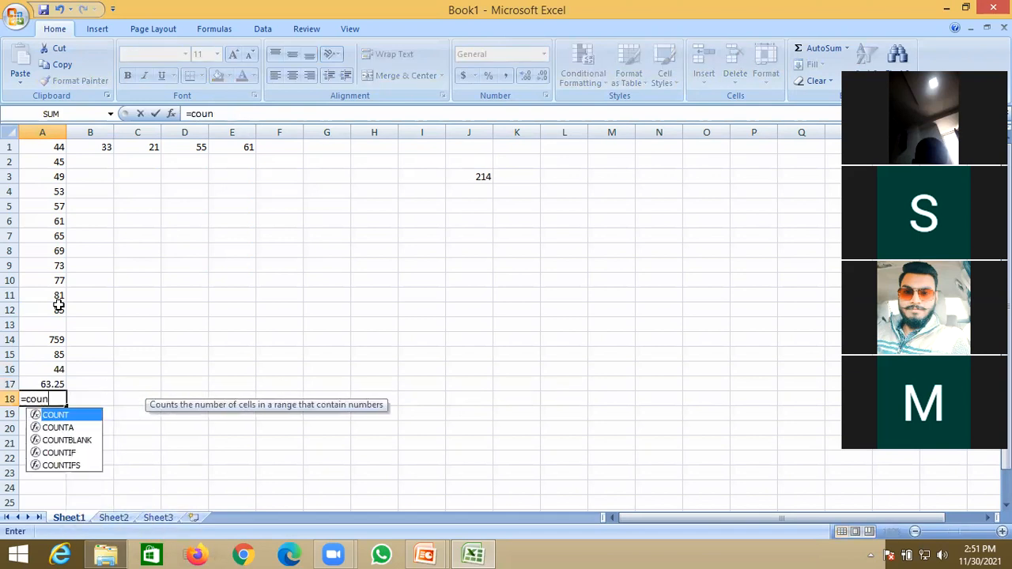
key(Tab)
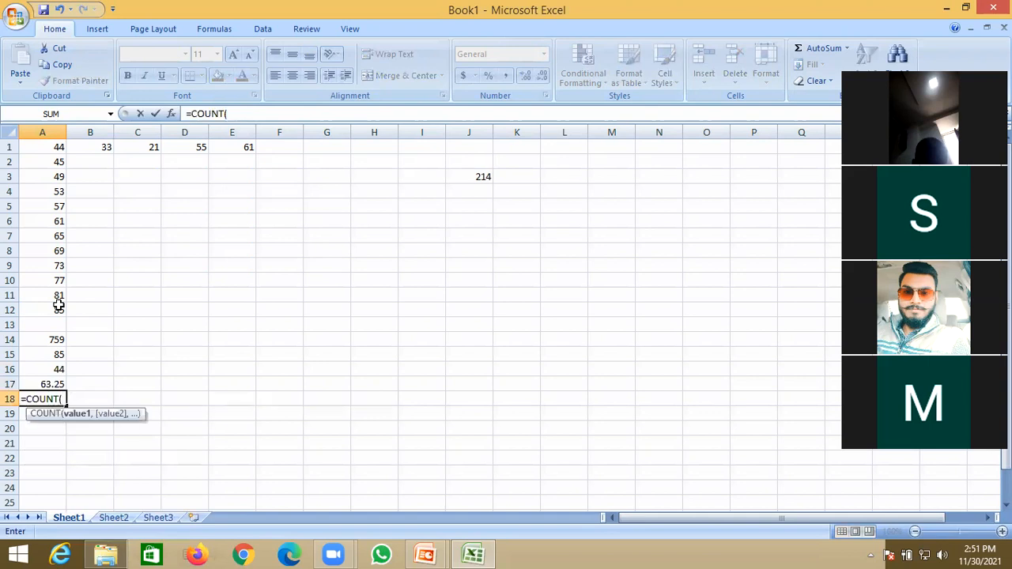
click(58, 148)
drag(58, 147, 60, 308)
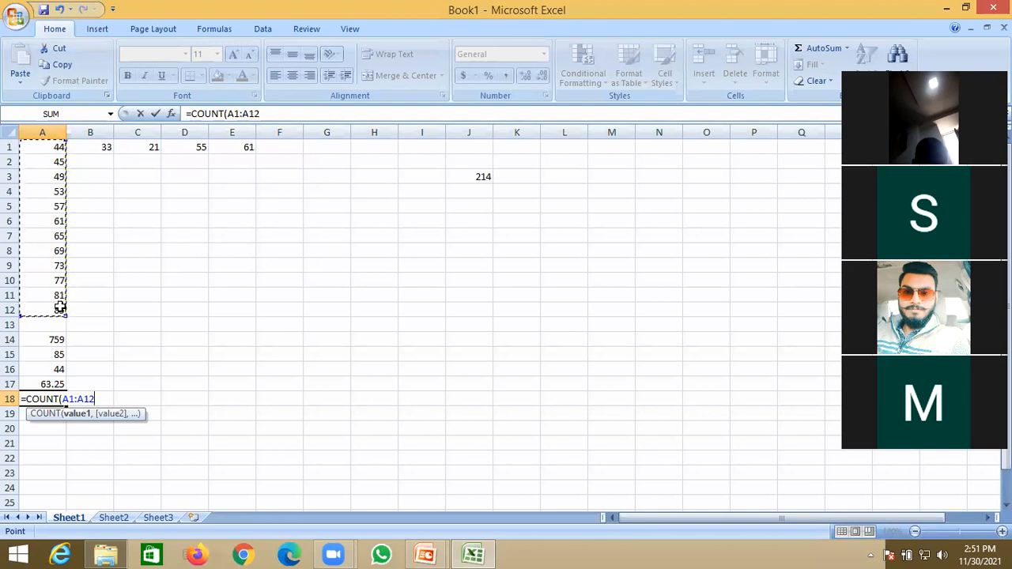
text())
key(Return)
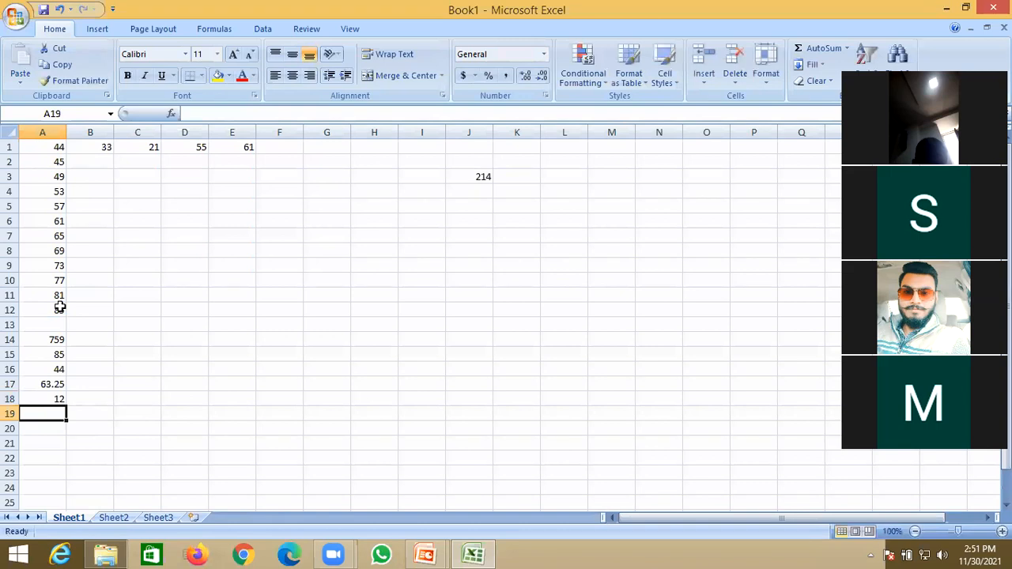
Enter the formula =A14/A18 in cell A19 to divide the sum by the count, and reselect the cell to check its formula
text(=)
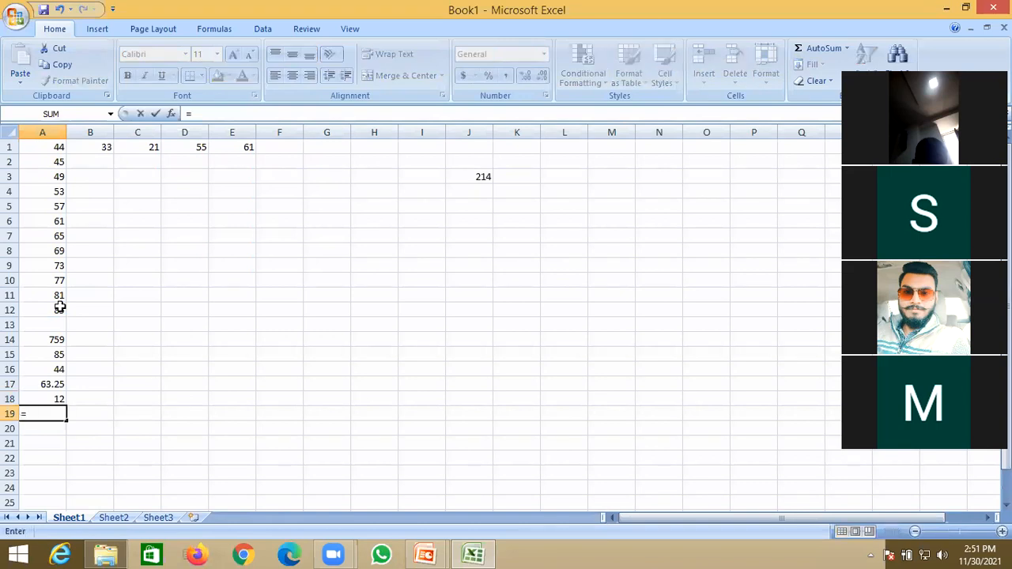
click(56, 338)
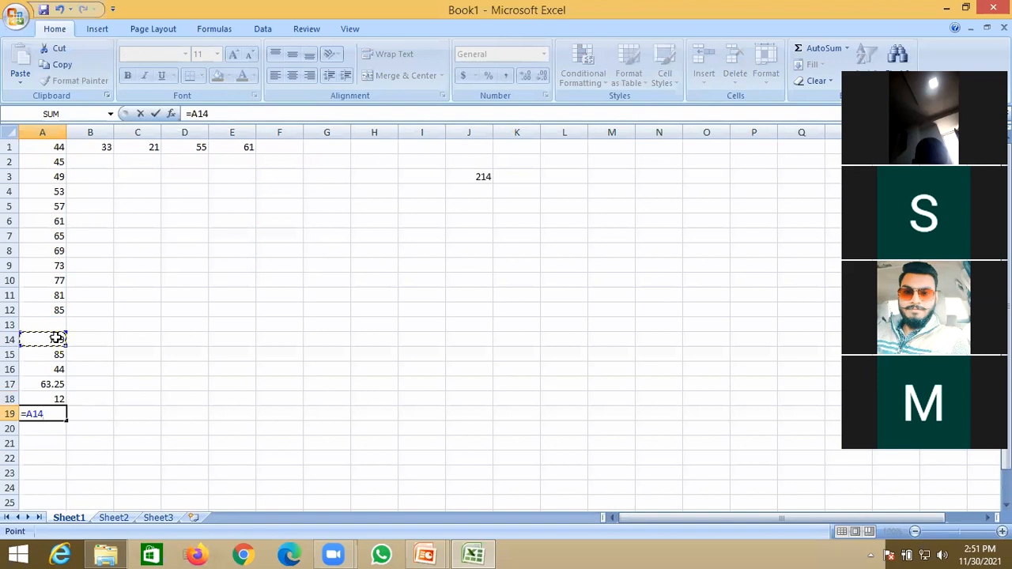
text(/)
click(56, 399)
key(Return)
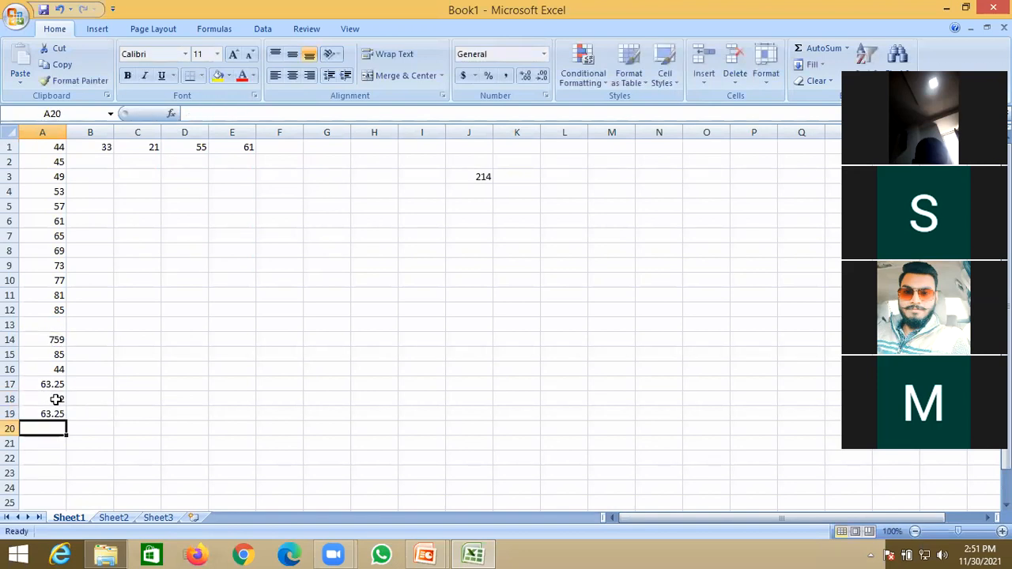
click(52, 413)
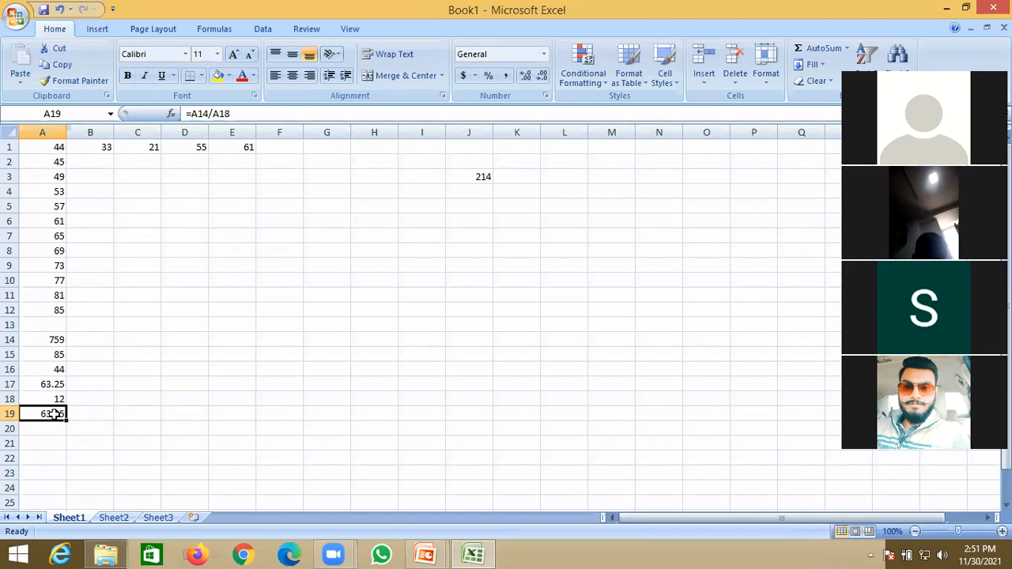
Switch to the PowerPoint slide show of Microsoft Excel.pptx
key(alt)
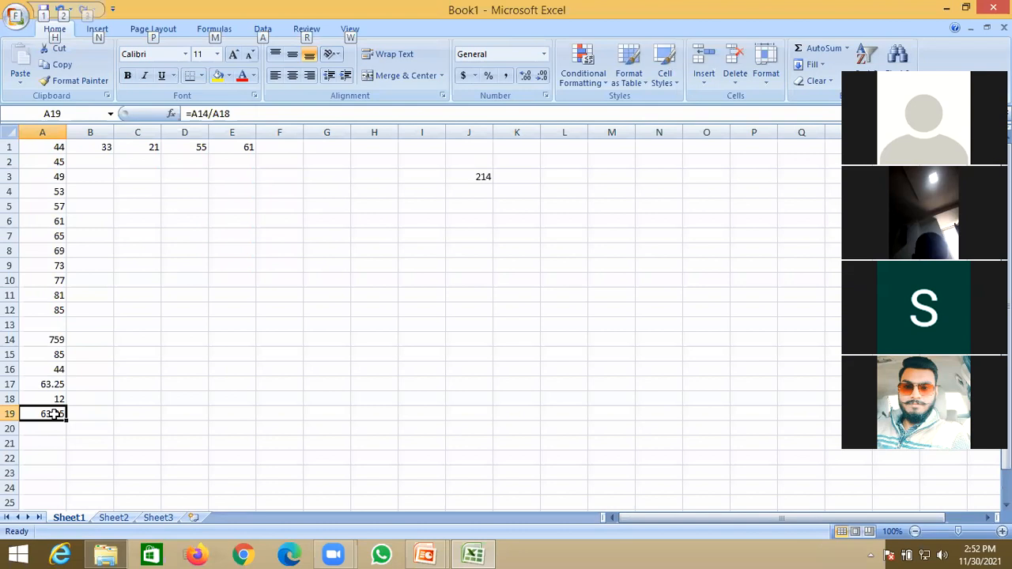
key(alt+Tab)
key(Tab)
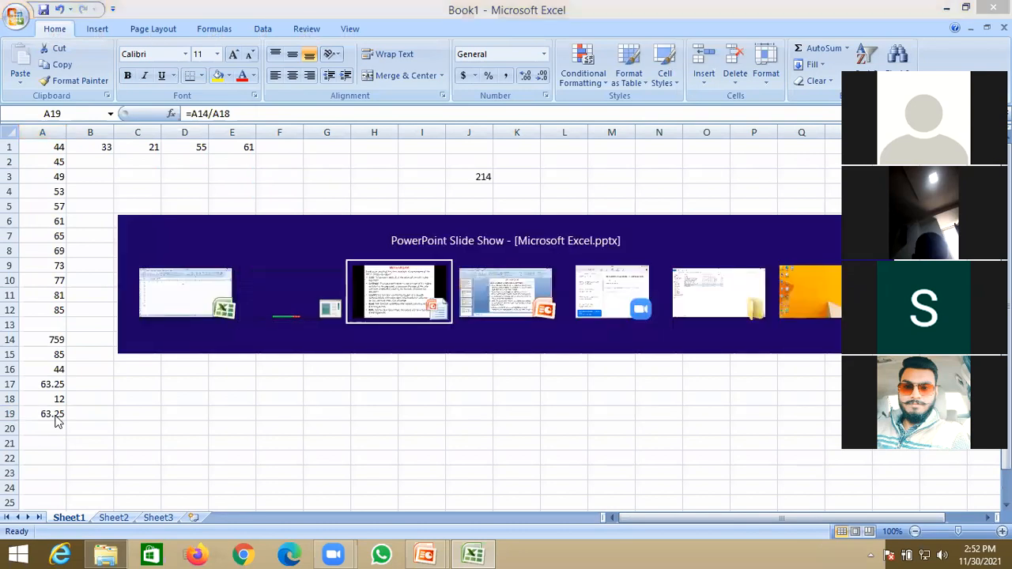